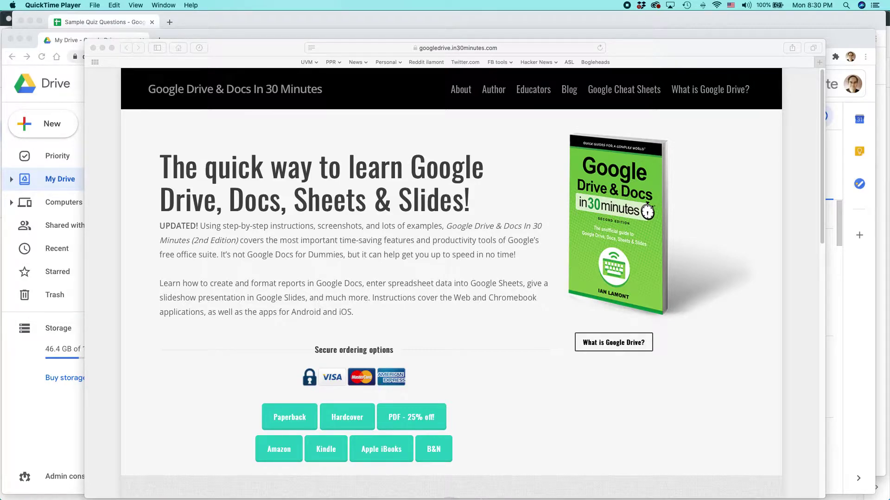
Switch from Safari back to the Chrome window with Google Drive and open its New menu.
key(super+Tab)
key(super+Tab)
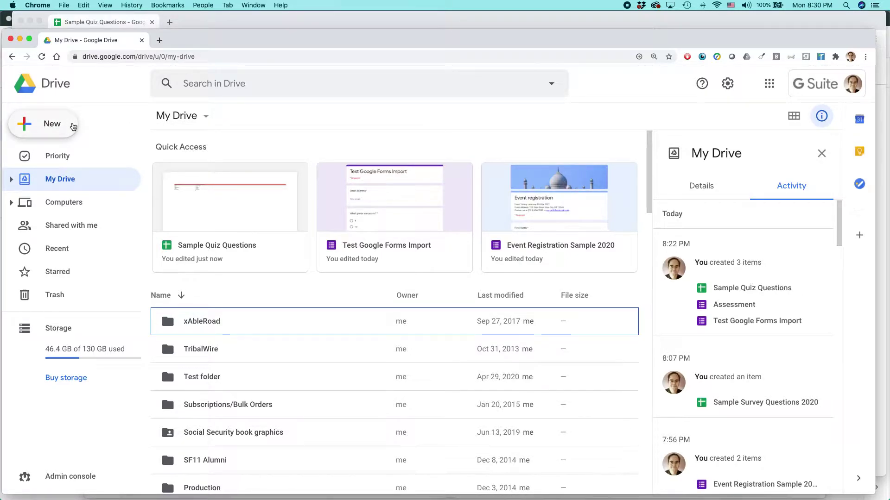
click(73, 126)
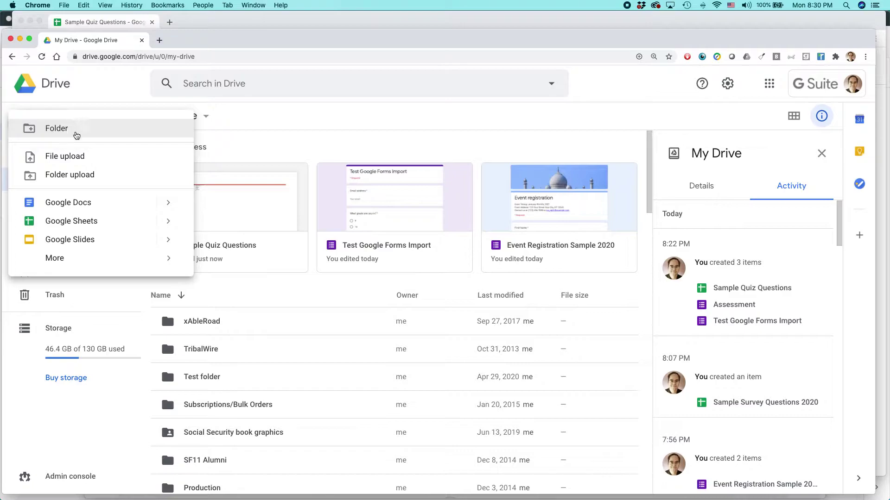
Start a new Google Form from a template via New > More > Google Forms.
mouse_move(106, 262)
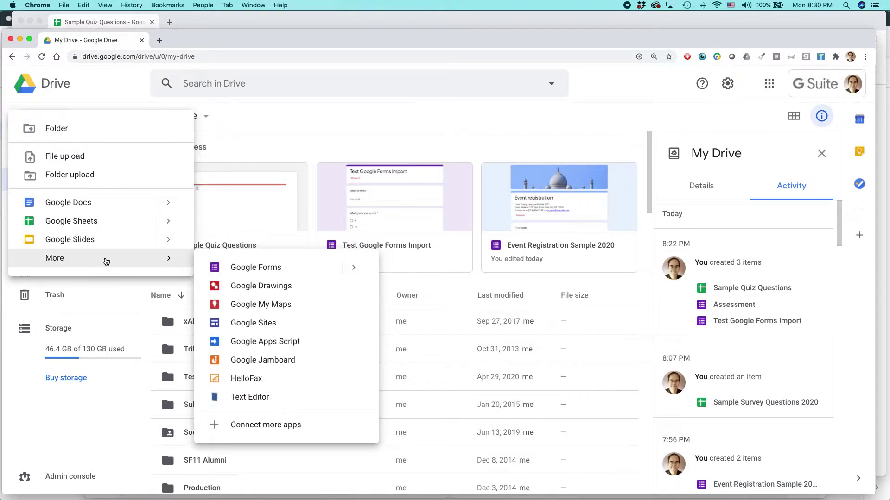
mouse_move(355, 271)
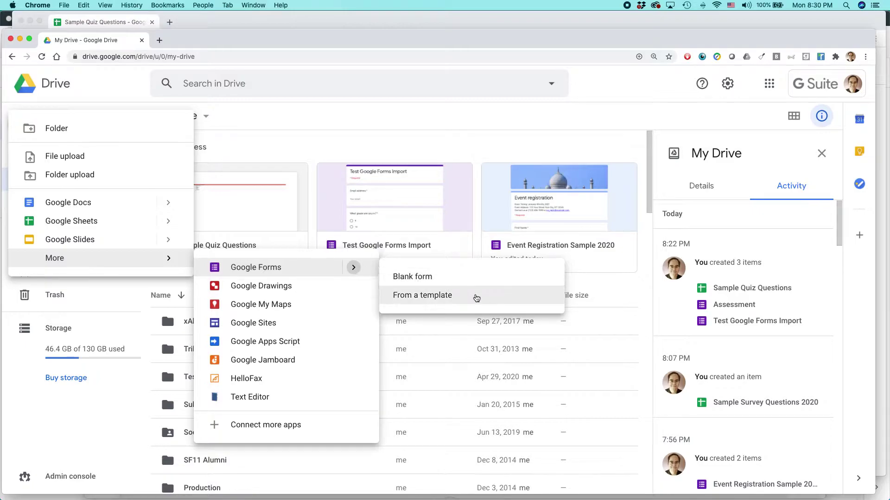
click(476, 298)
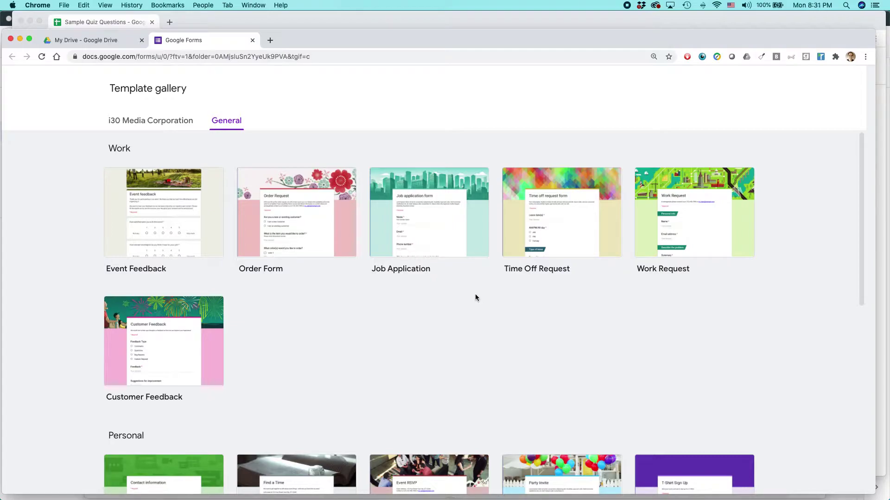
Check the organisation's templates, then create a quiz from the Education section's Blank Quiz template.
scroll(431, 330, down, 1)
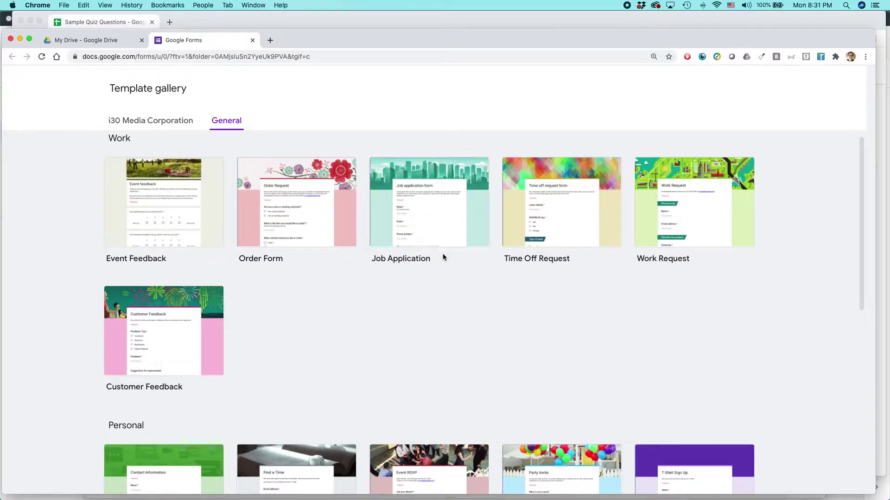
click(167, 123)
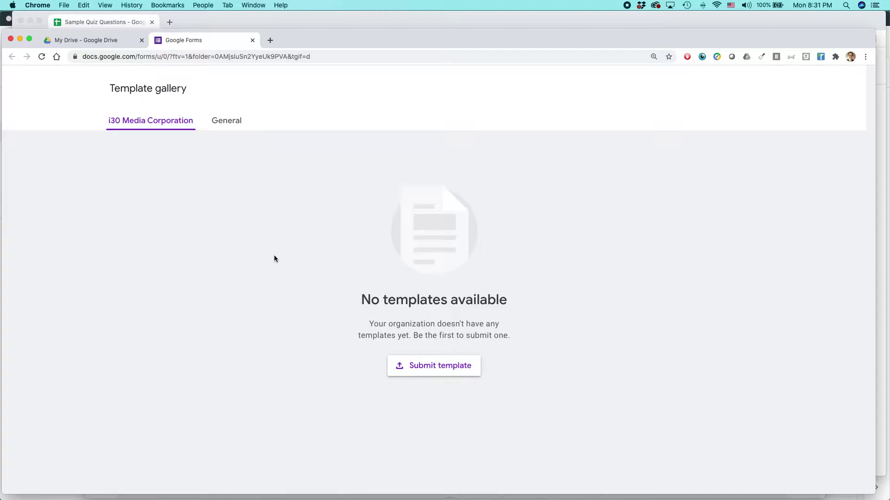
click(230, 128)
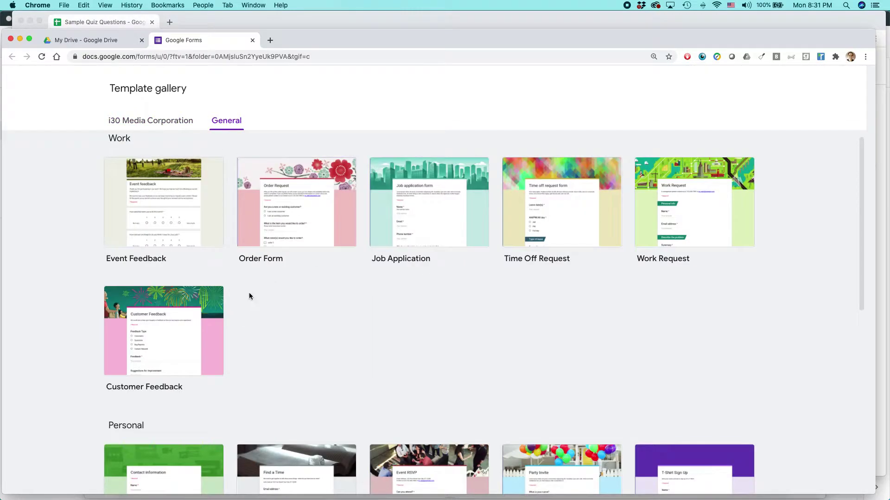
scroll(378, 282, down, 6)
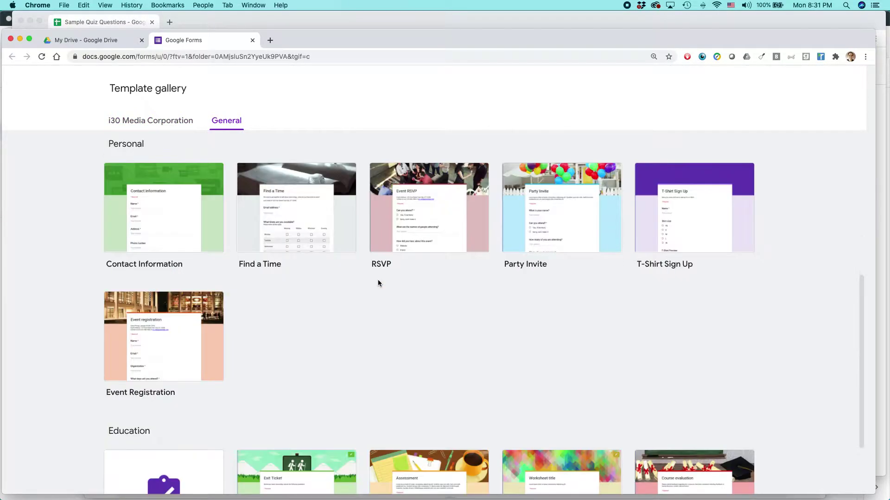
scroll(377, 279, down, 2)
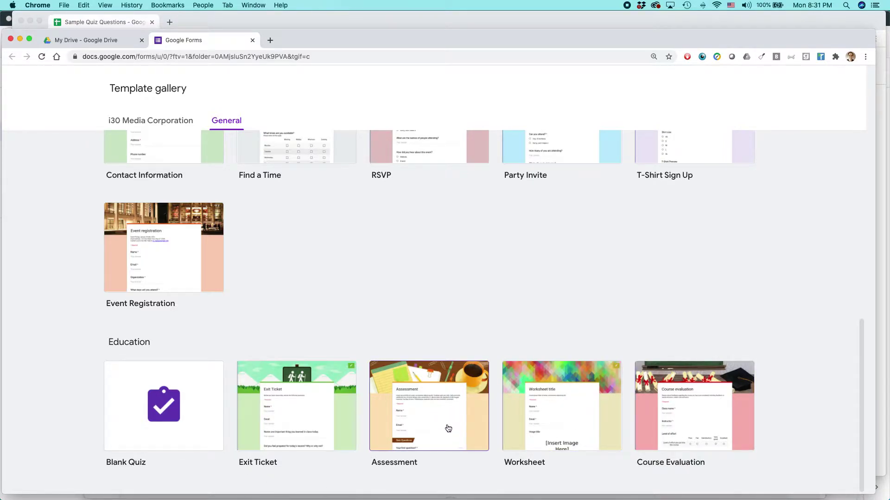
click(193, 419)
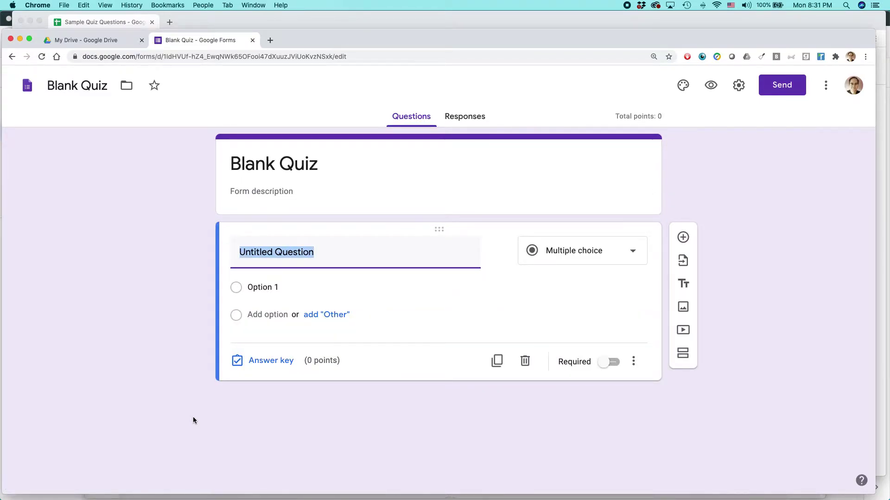
Title the quiz 'Grade 3 Geography - New York State'; describe each question as worth 5 points, plus a contact note.
click(296, 167)
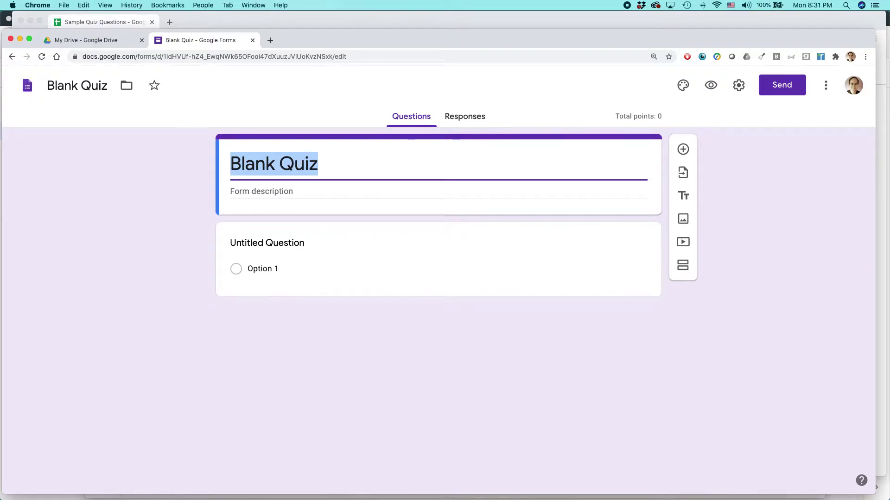
text(Grade 3 Geogra)
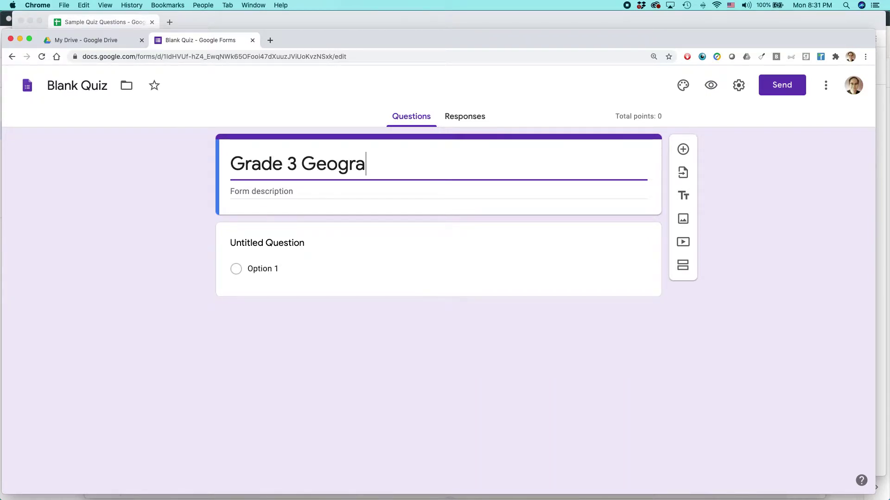
text(phy - New York )
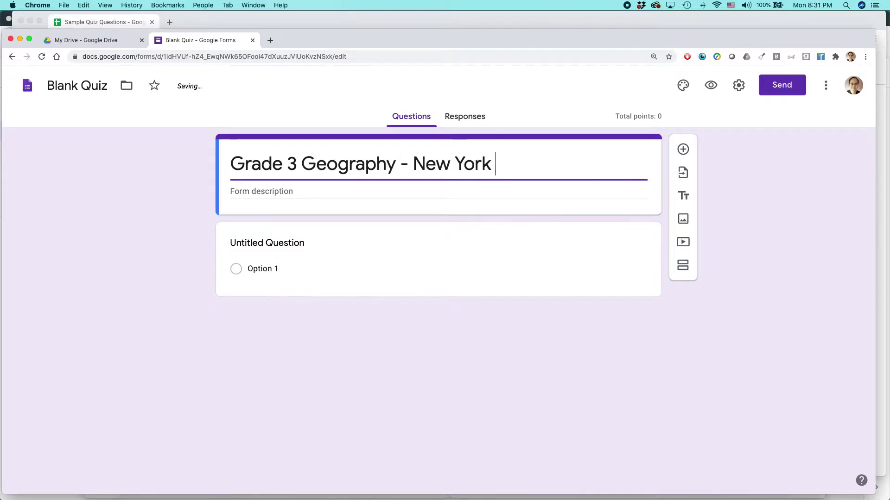
text(State)
click(249, 191)
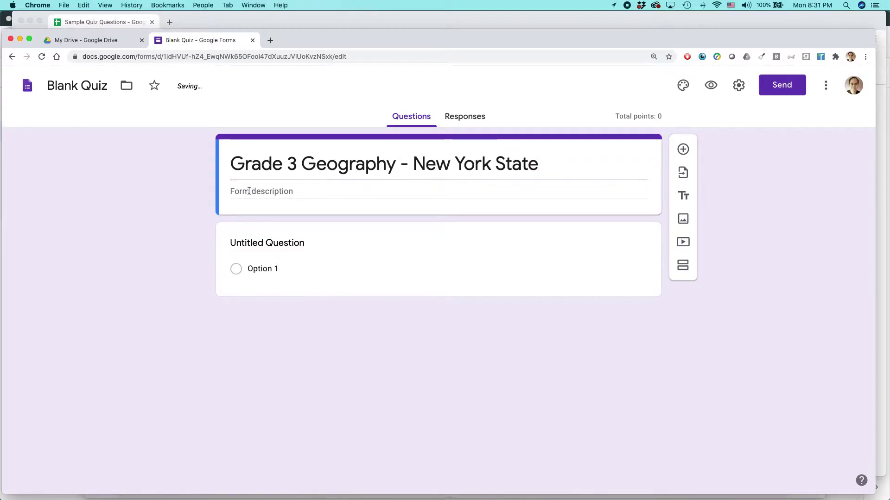
text(Each question is worth 4)
key(BackSpace)
text(5 points. )
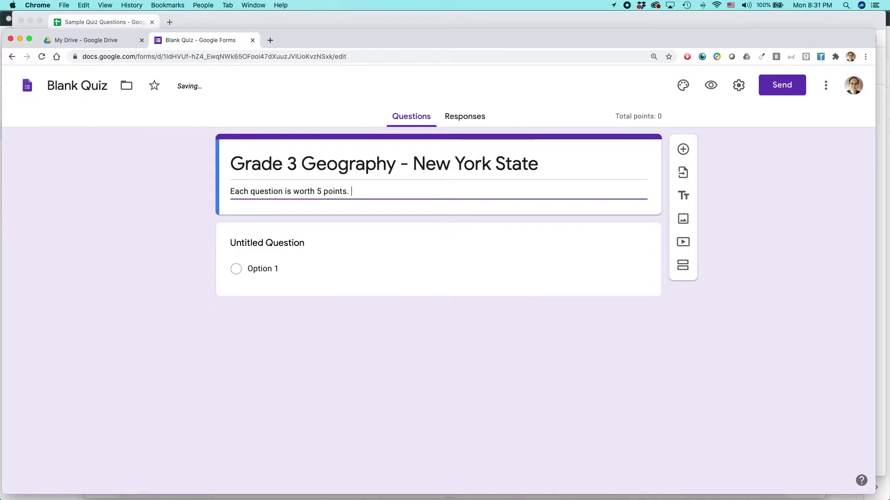
text(Multiple)
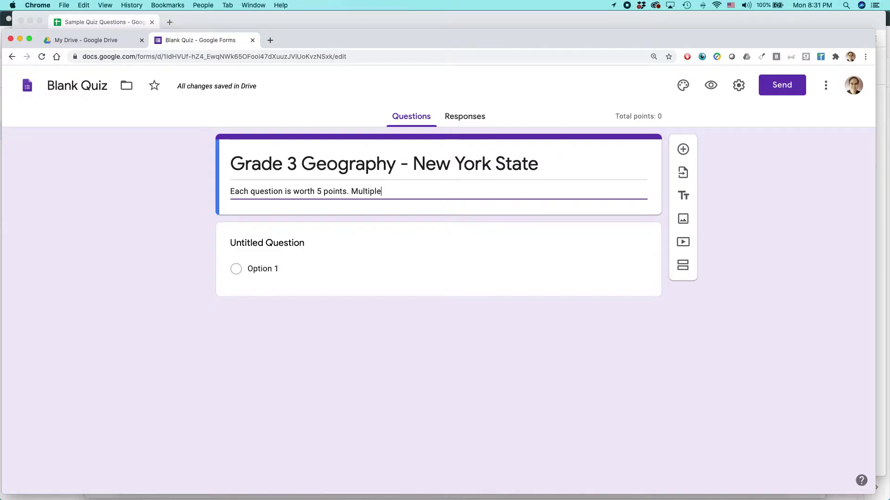
key(alt+shift+Left)
key(BackSpace)
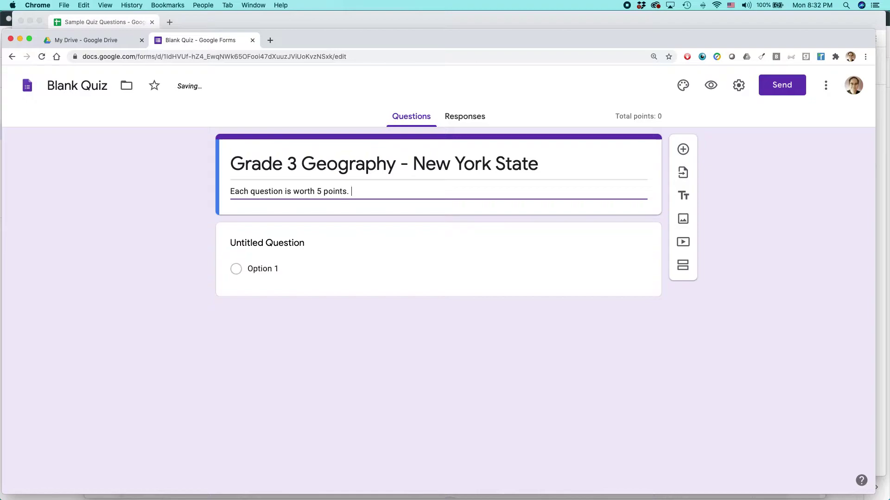
text(Contact Mrs. Smith if you have any questions.)
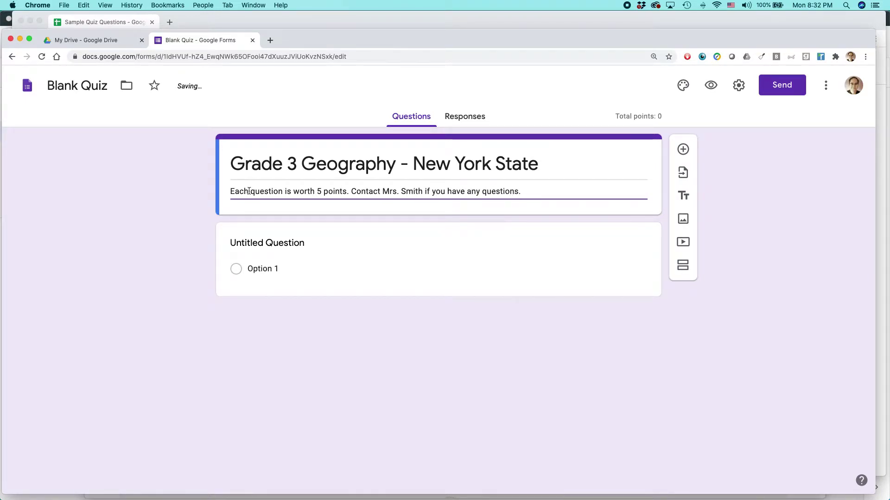
click(400, 245)
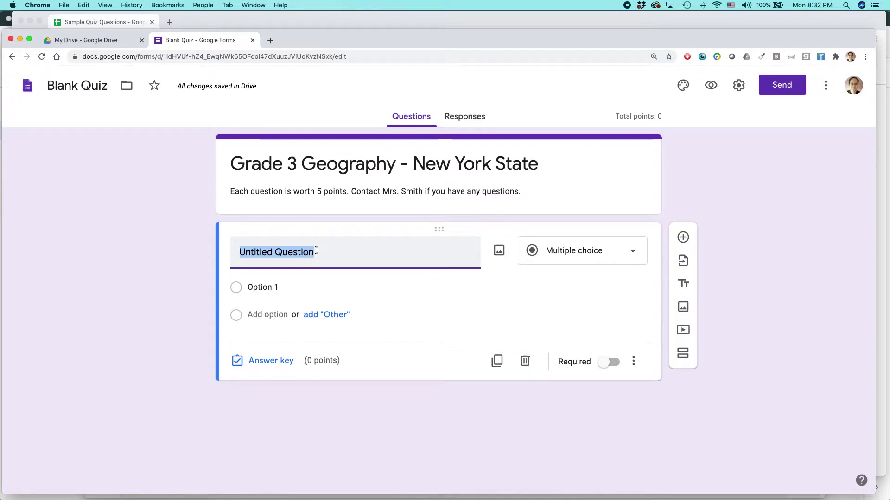
Word the first question 'What is the capital of New York?' and bring up the Sample Quiz Questions sheet.
text(W)
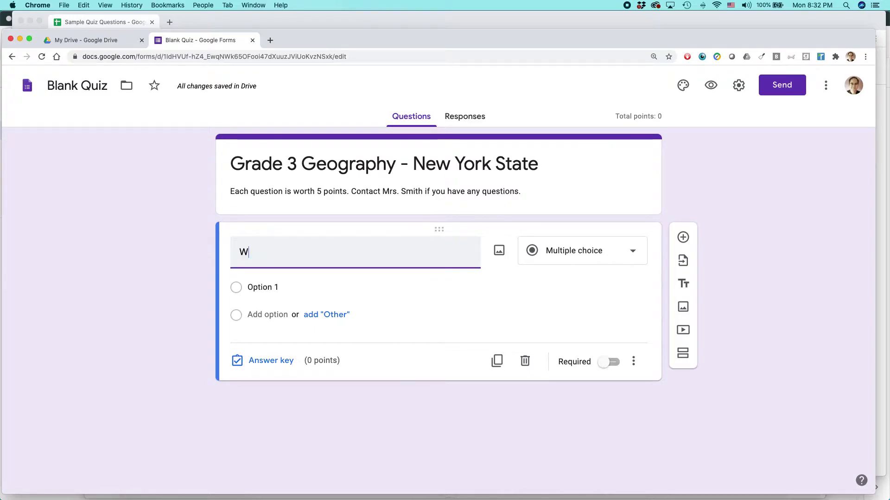
text(hat is the capital of NY)
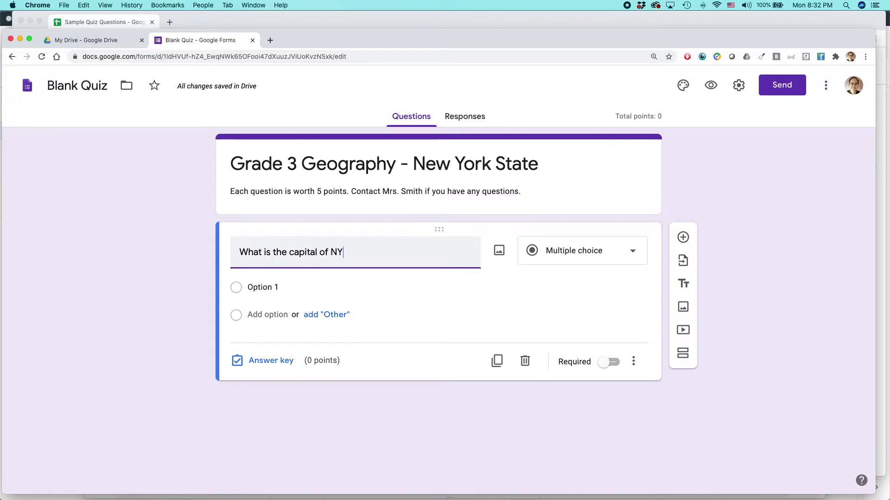
key(BackSpace)
text(ew York?)
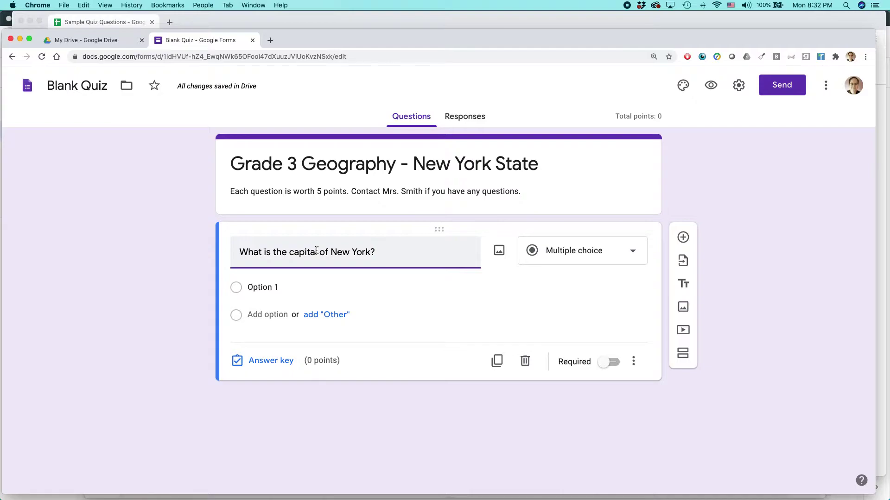
key(super+grave)
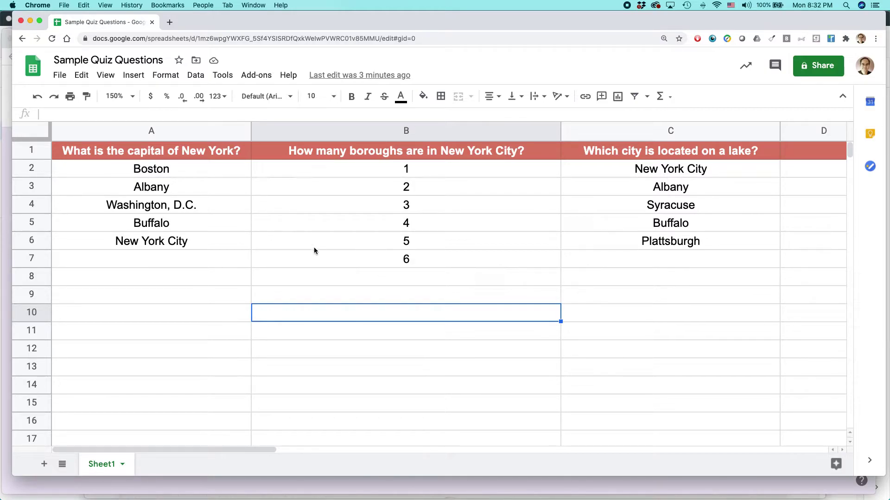
Copy the capital choices in A2:A6, Boston through New York City, and return to the quiz form.
click(149, 174)
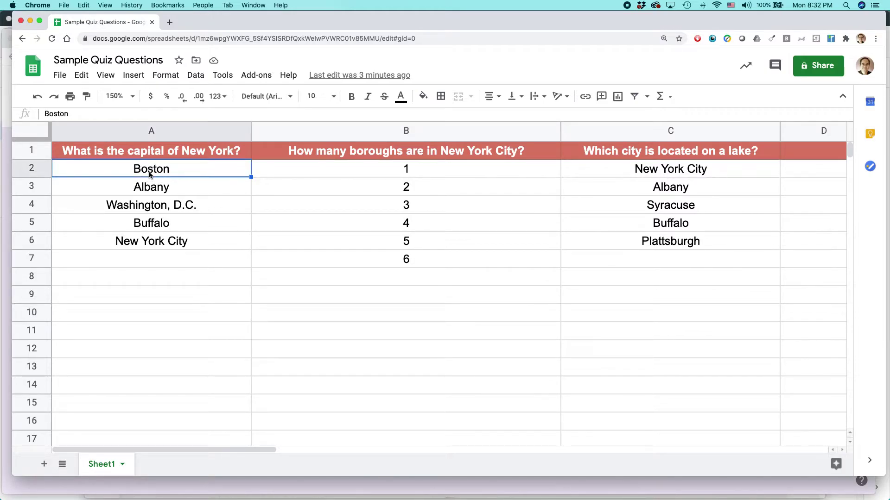
key(shift+Down)
key(shift+Down)
key(shift+Down)
key(shift+Down)
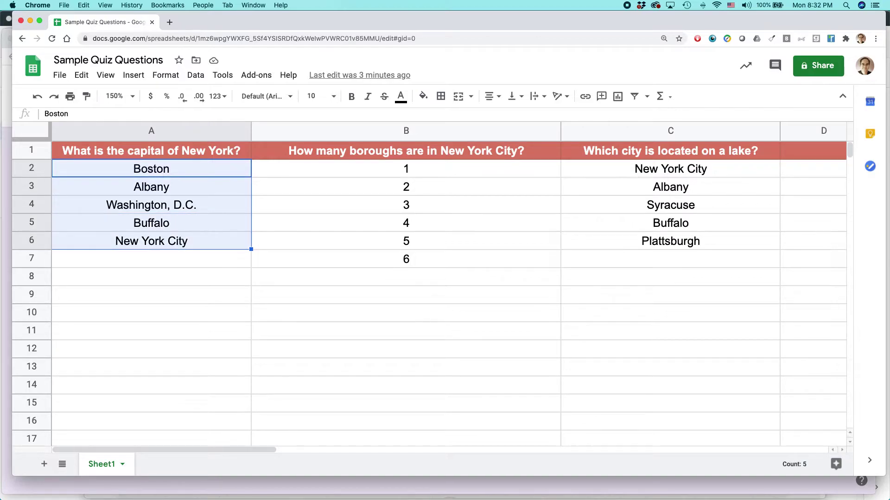
key(super+c)
key(Up)
key(Down)
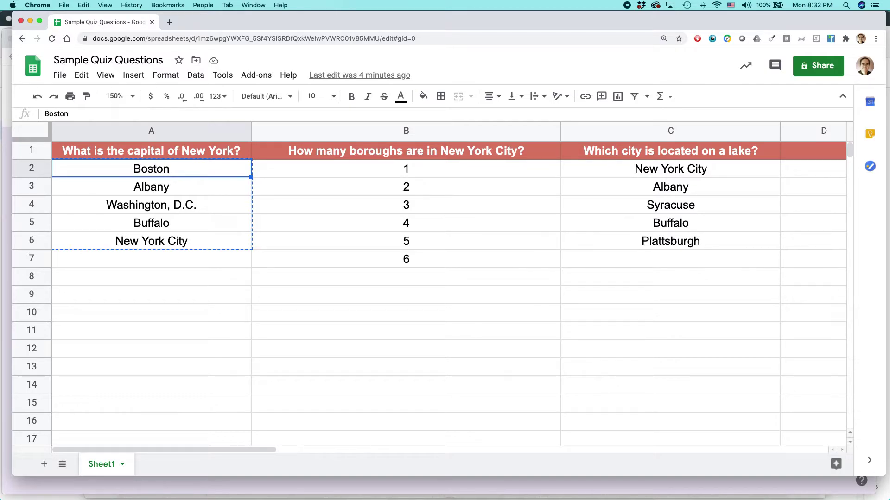
key(shift+Down)
key(shift+Down)
key(shift+Down)
key(shift+Down)
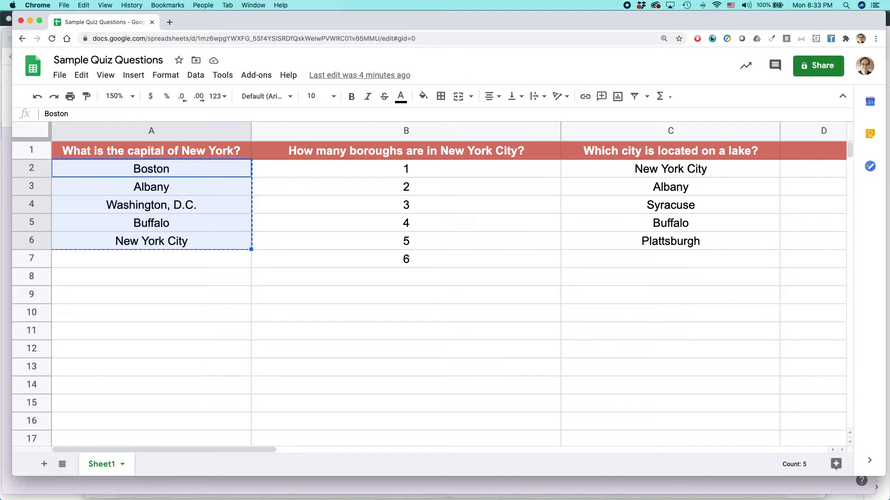
key(super+grave)
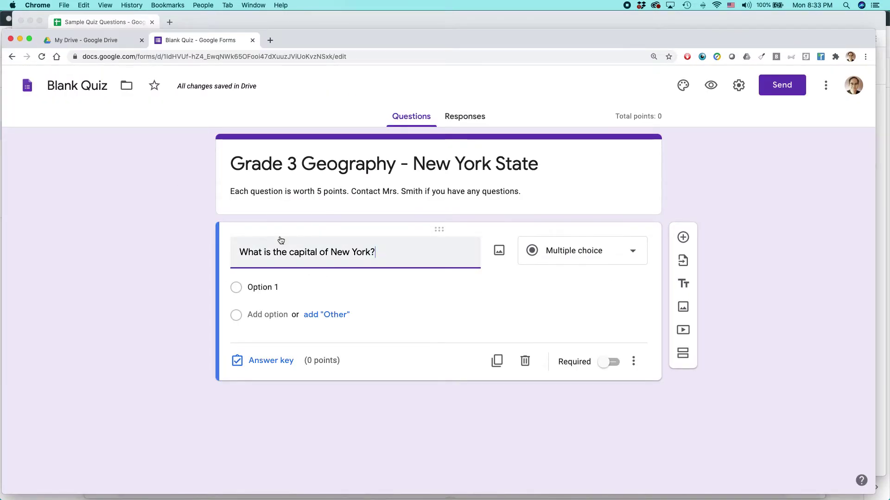
Paste Boston, Albany, Washington, D.C., Buffalo and New York City as the capital question's options.
click(265, 286)
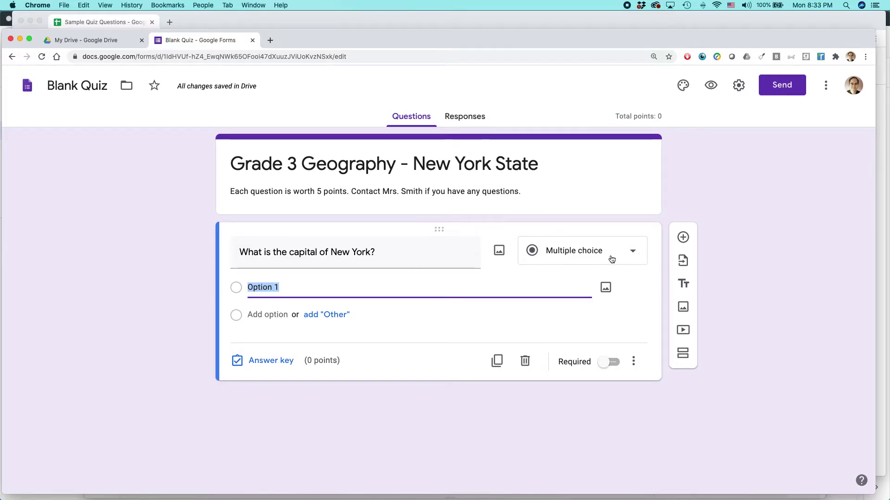
click(639, 255)
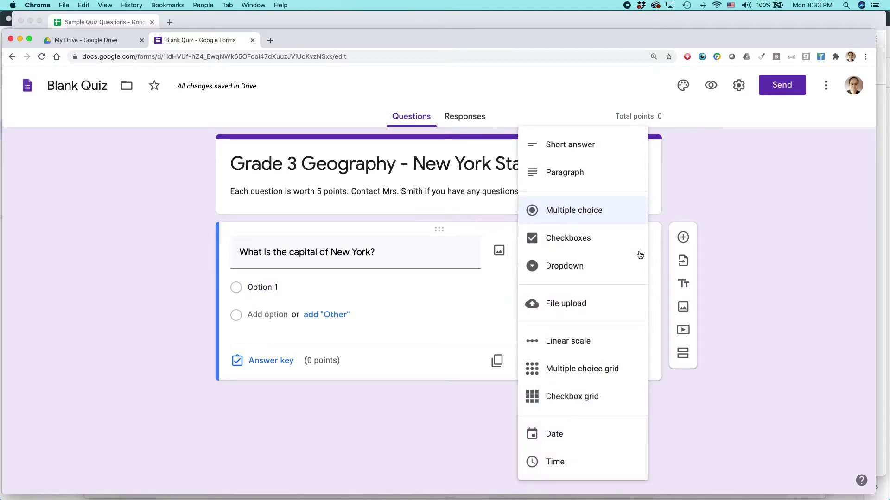
click(609, 212)
click(325, 288)
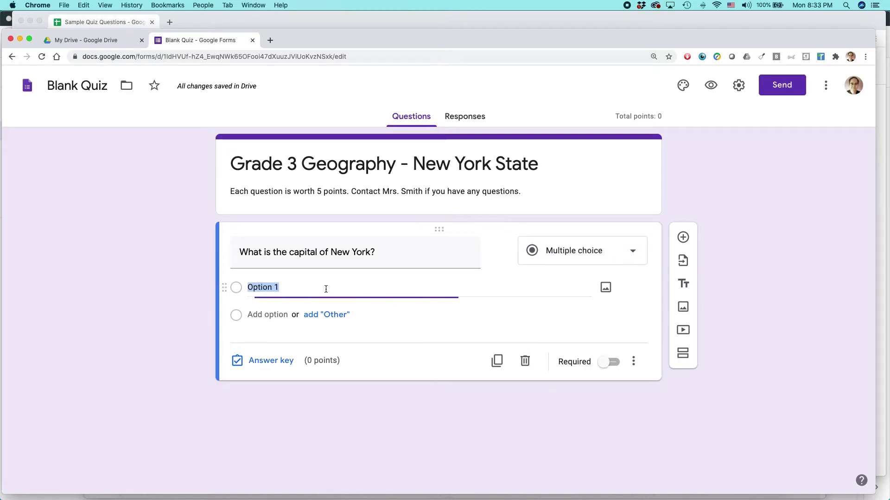
key(super+v)
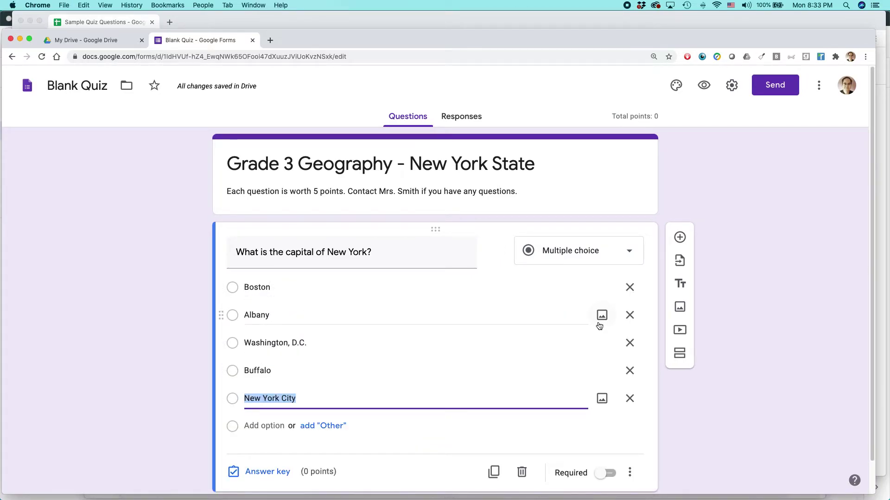
scroll(680, 395, down, 2)
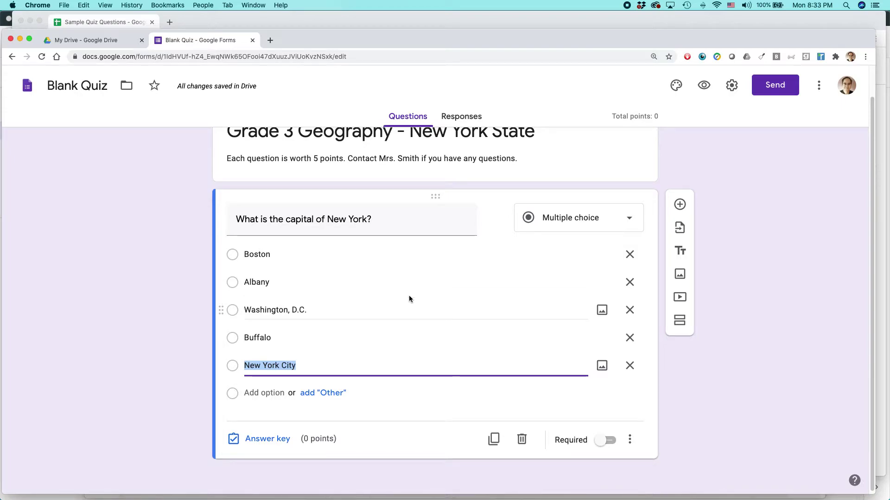
click(284, 439)
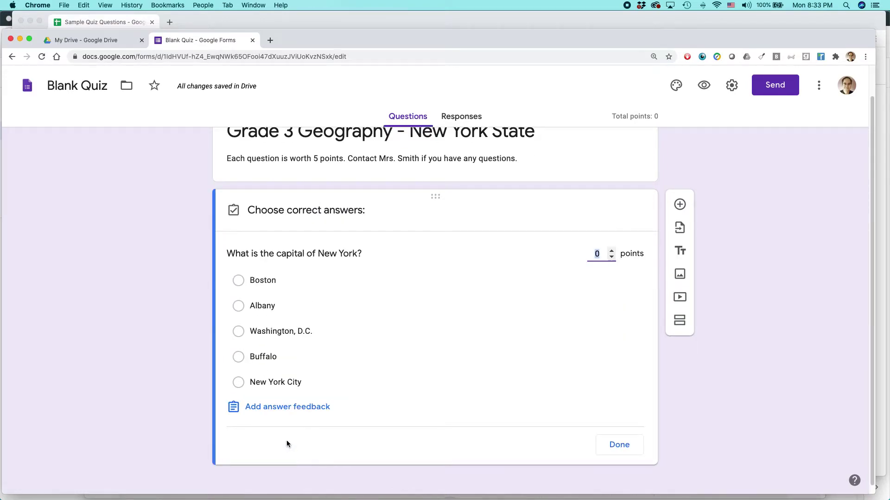
Make Albany the correct answer worth 5 points, mark the capital question required, and add a question.
click(611, 251)
click(611, 252)
click(611, 252)
click(611, 252)
click(611, 251)
click(239, 308)
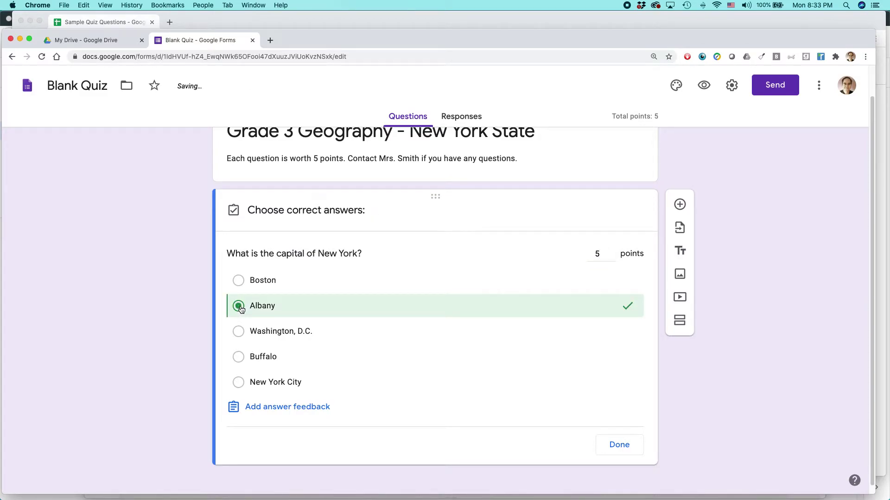
click(621, 449)
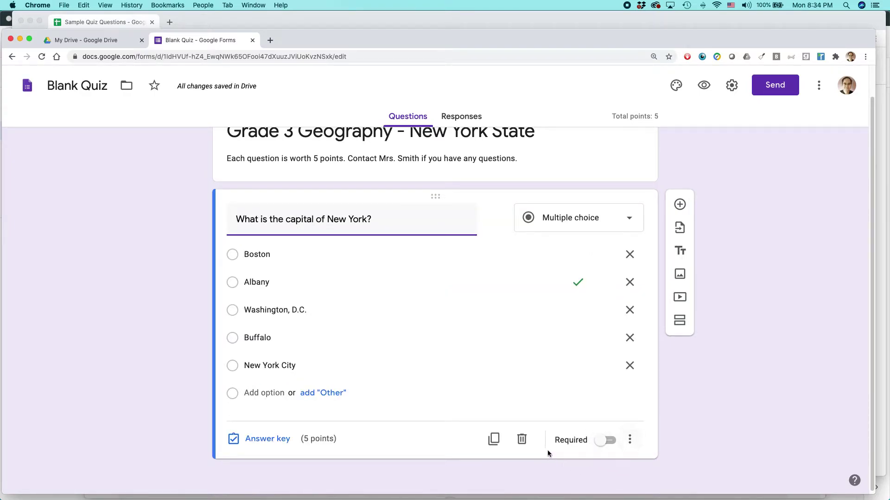
click(608, 446)
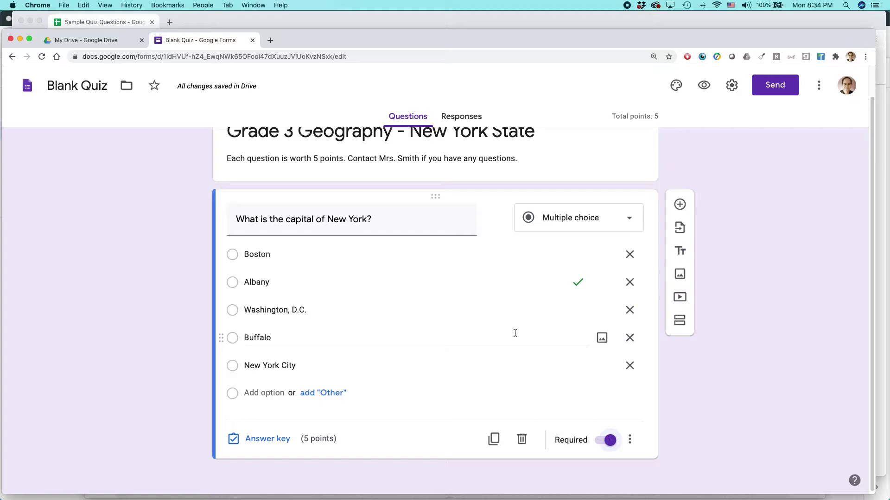
scroll(515, 333, down, 1)
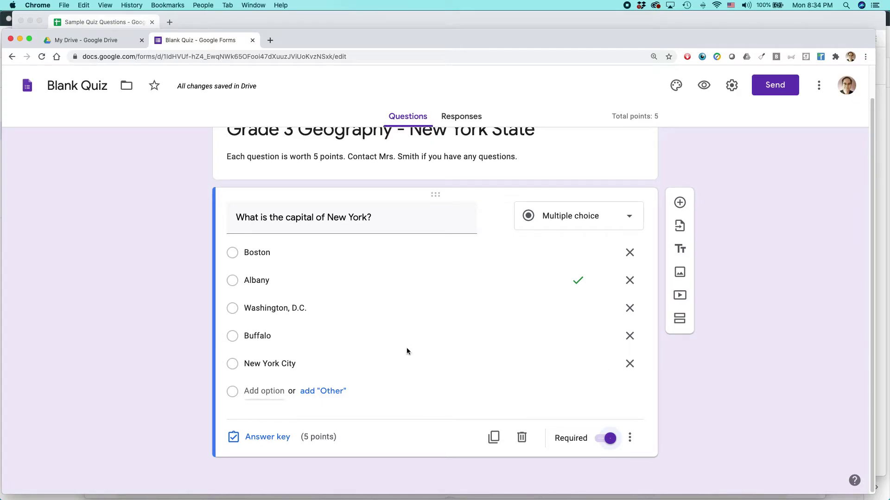
click(680, 203)
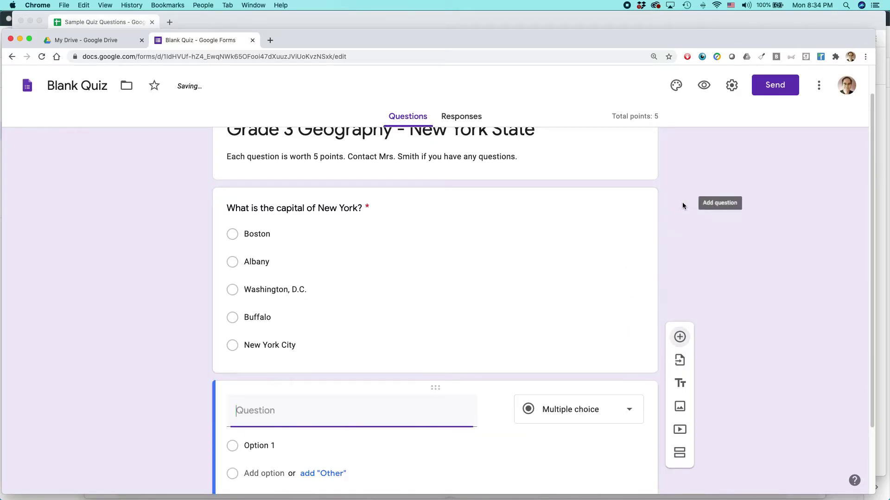
Paste the boroughs question from B1 as the title and the counts 1–6 from B2:B7 as options.
key(super+grave)
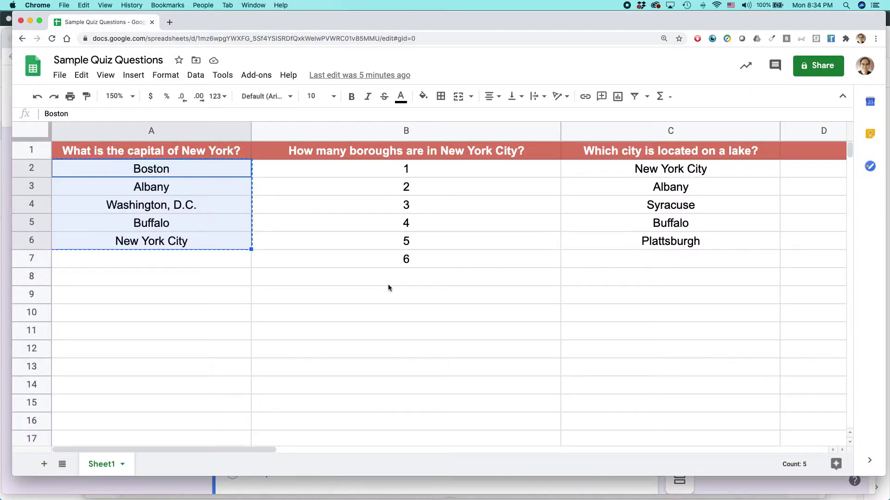
click(326, 148)
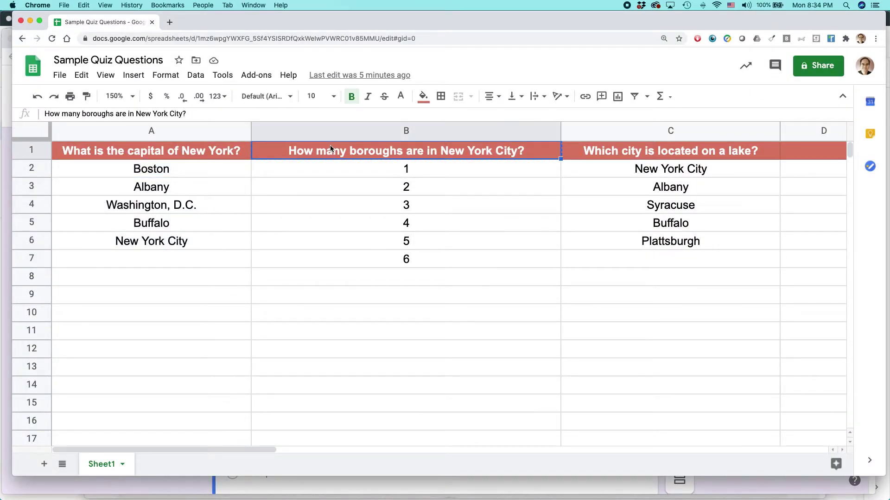
key(super+c)
key(super+grave)
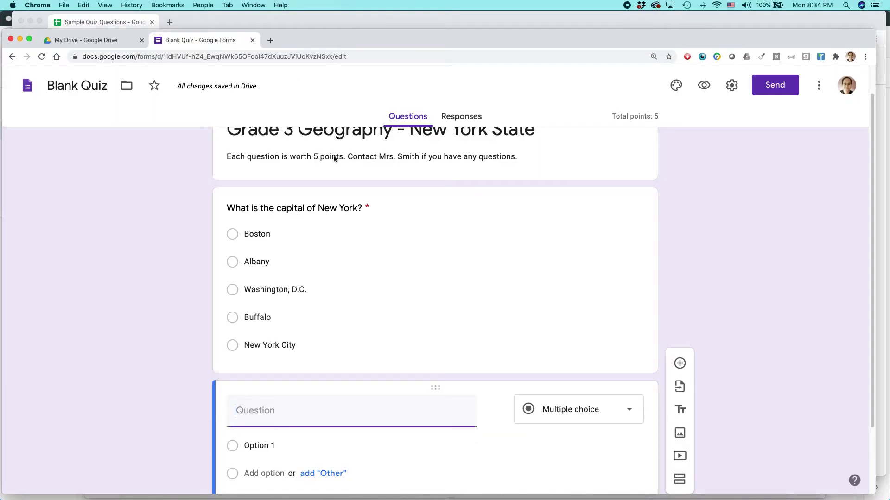
key(super+v)
key(super+grave)
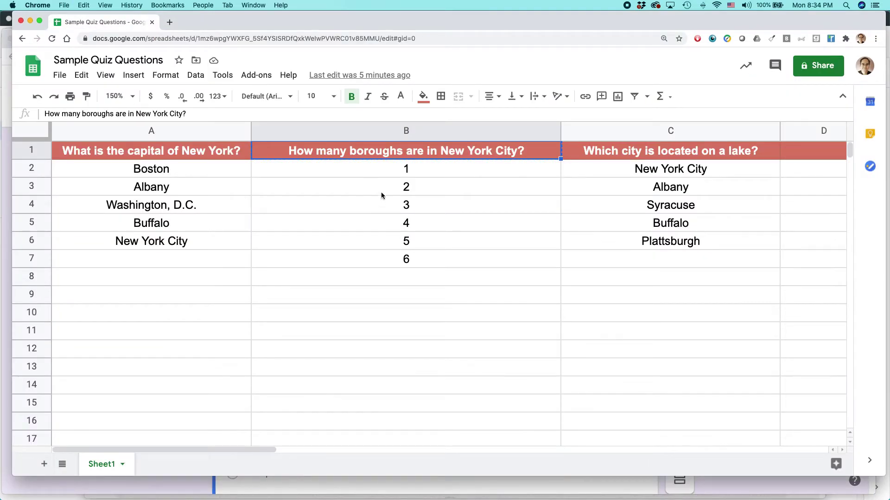
click(387, 174)
drag(387, 174, 387, 259)
key(super+c)
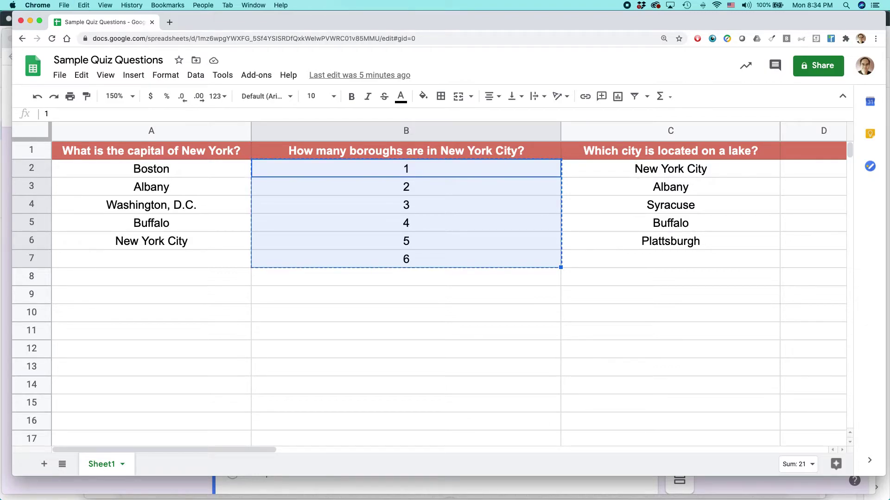
key(super+grave)
key(Tab)
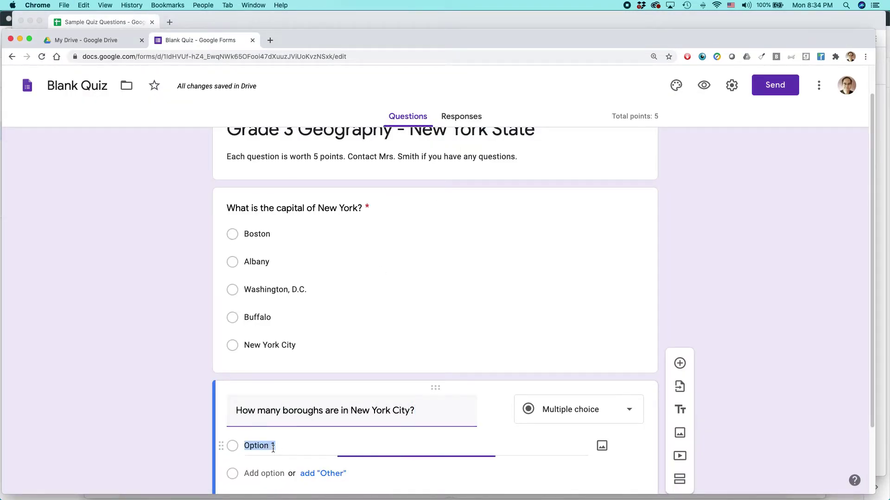
key(super+v)
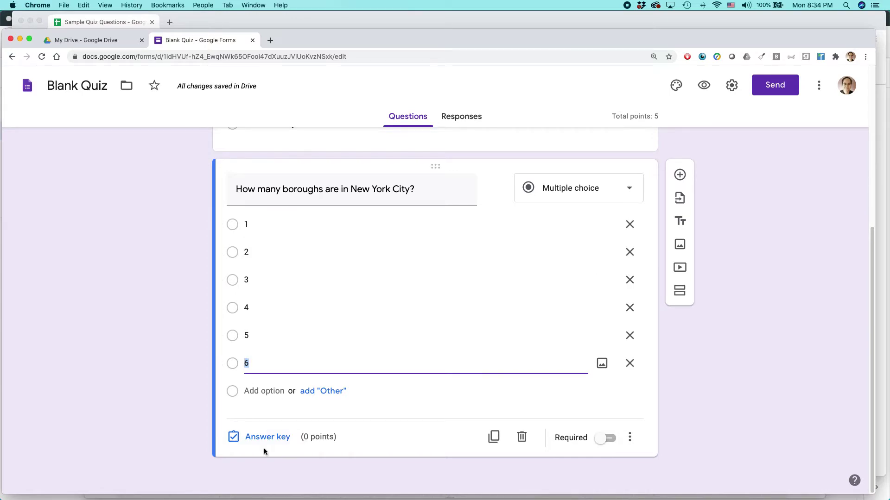
Give the boroughs question 5 points with 5 correct, make it required, and add another question.
click(281, 440)
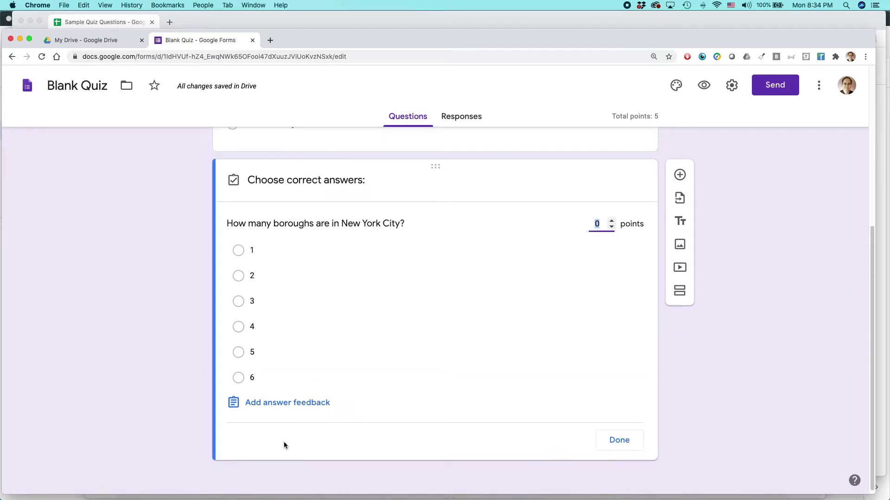
text(3)
click(241, 353)
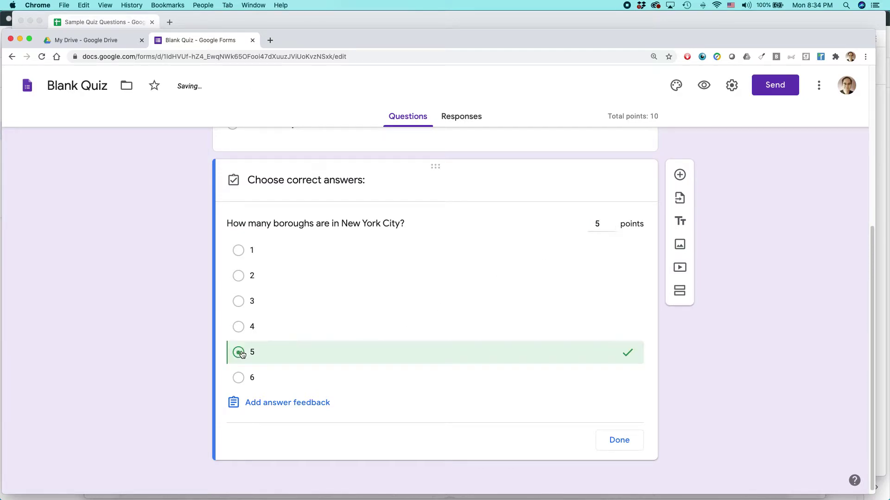
click(618, 441)
click(609, 439)
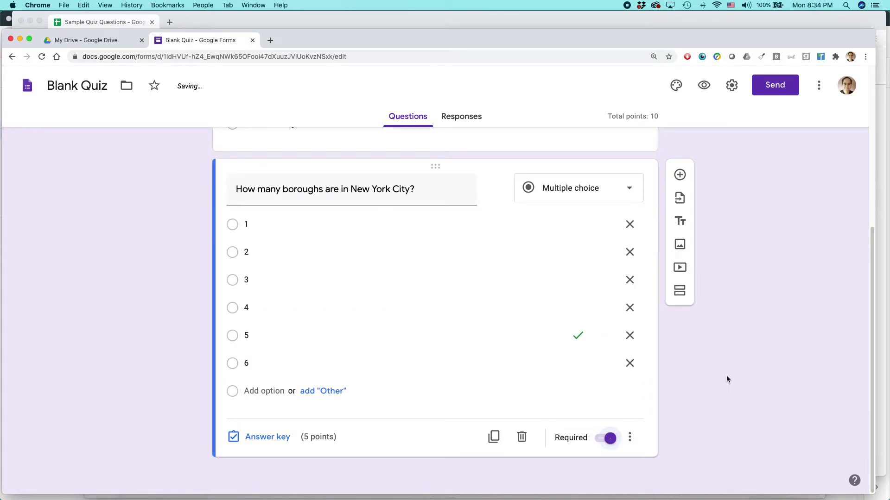
click(679, 175)
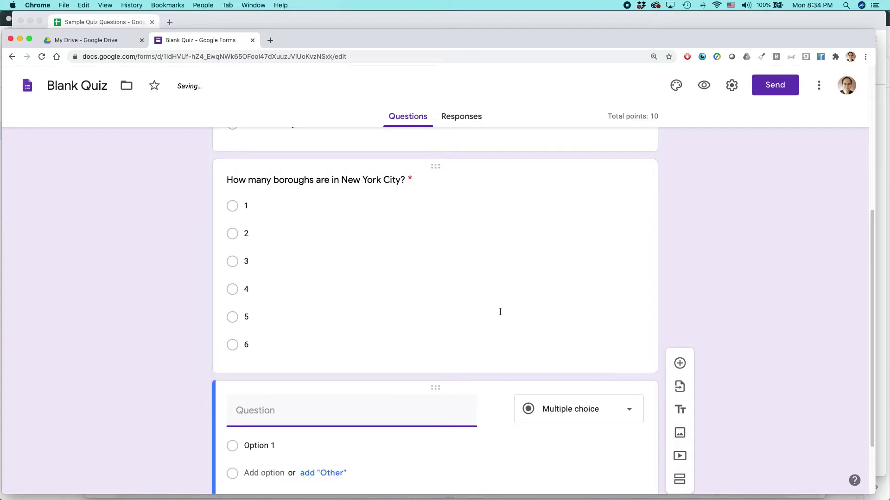
Paste the lake question heading from cell C1 as the new question's title.
key(super+grave)
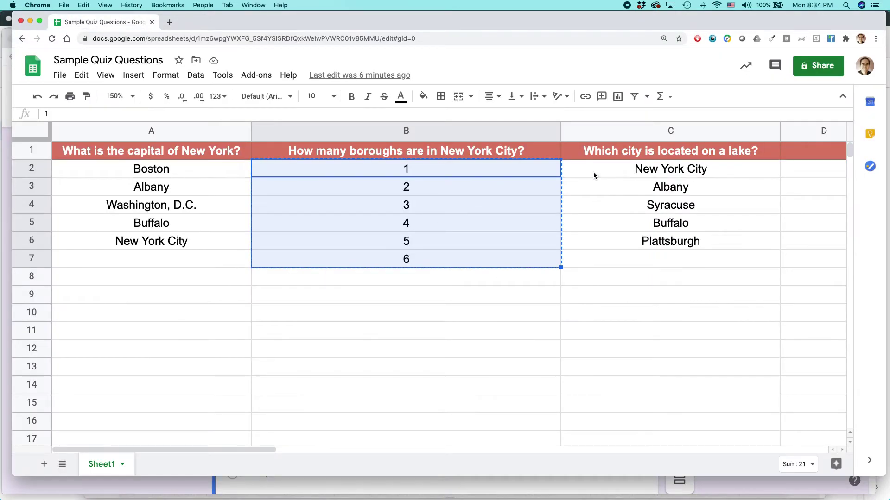
click(609, 155)
key(super+c)
key(super+grave)
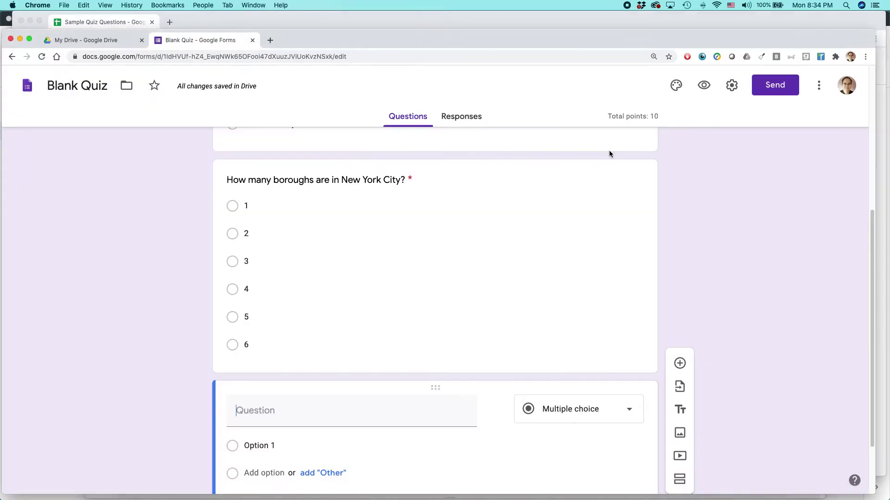
click(315, 404)
key(super+v)
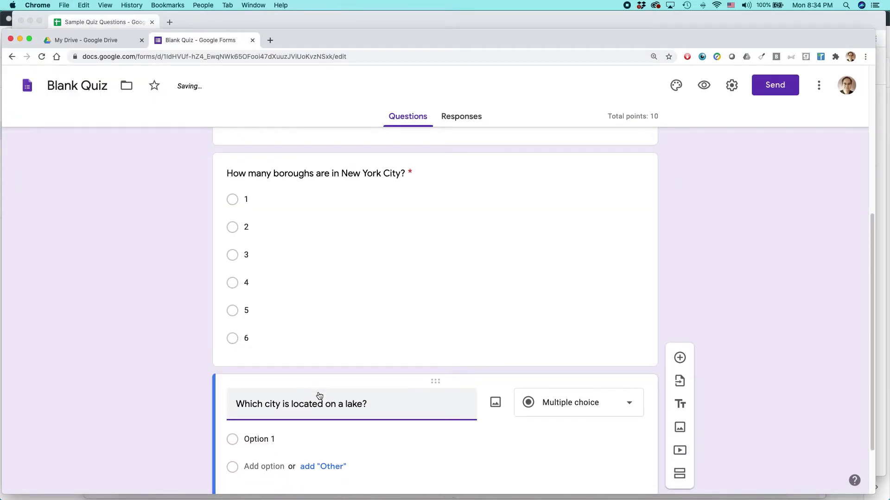
Paste the five cities from C2:C6 as the lake question's answer options.
key(super+grave)
click(649, 174)
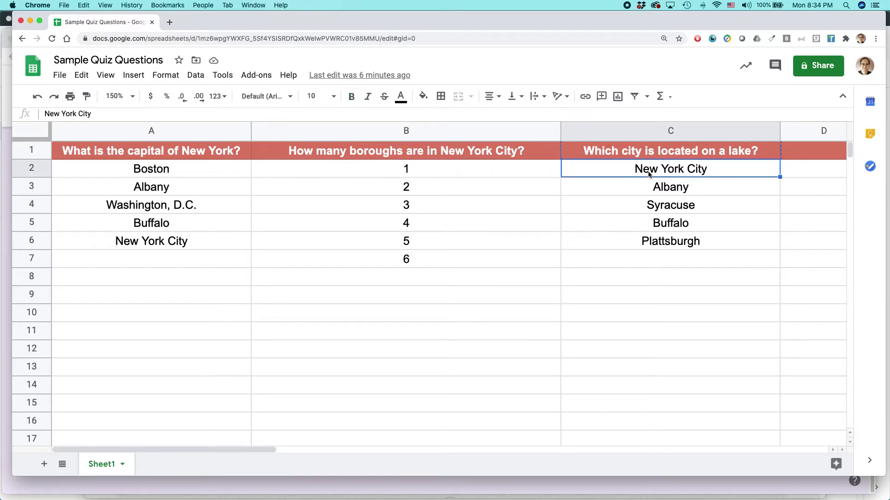
key(shift+Down)
key(shift+Down)
key(shift+Down)
key(shift+Down)
key(super+c)
key(super+grave)
click(259, 364)
key(super+v)
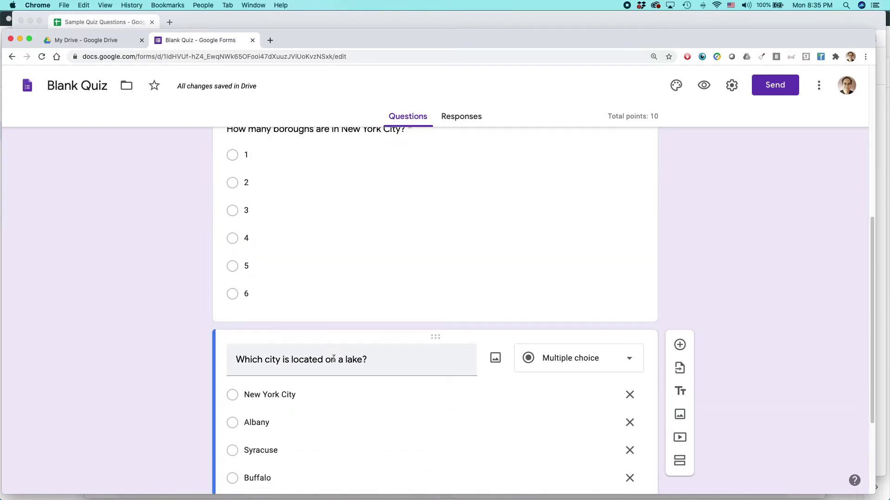
Set the lake question to 5 points with Buffalo and Plattsburgh correct, and make it required.
click(275, 438)
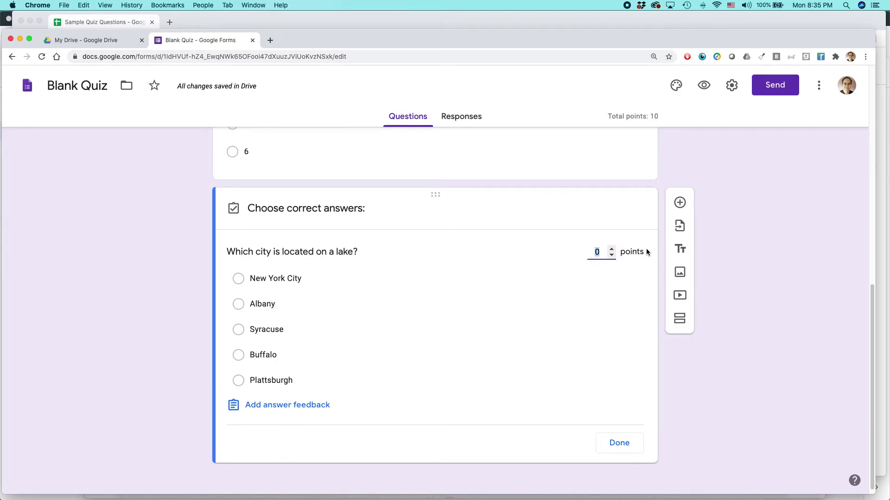
click(611, 248)
click(611, 248)
click(611, 249)
click(611, 249)
click(239, 380)
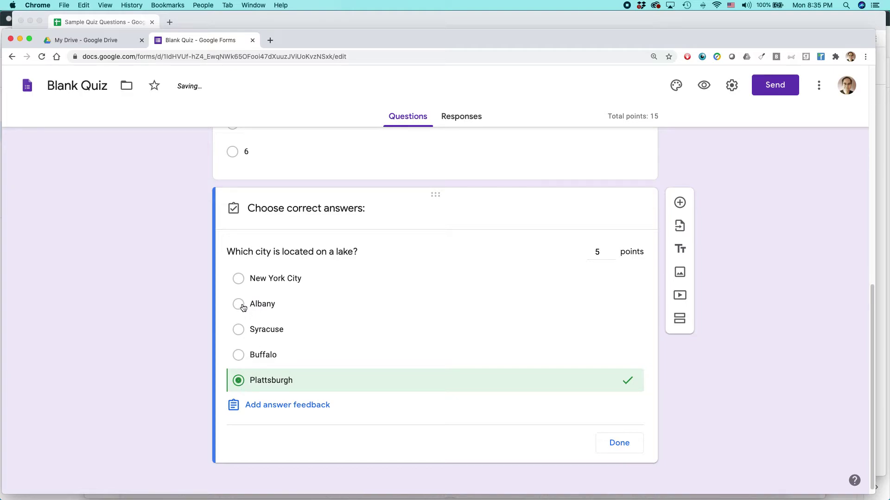
click(238, 355)
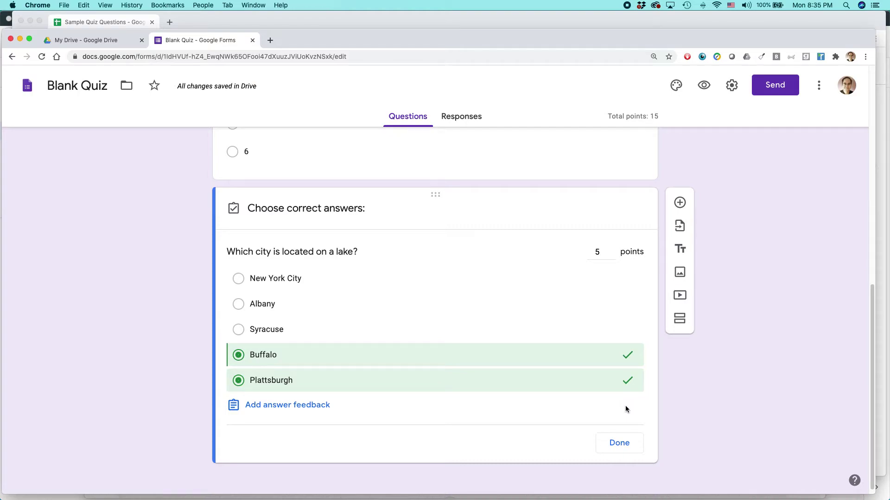
click(626, 444)
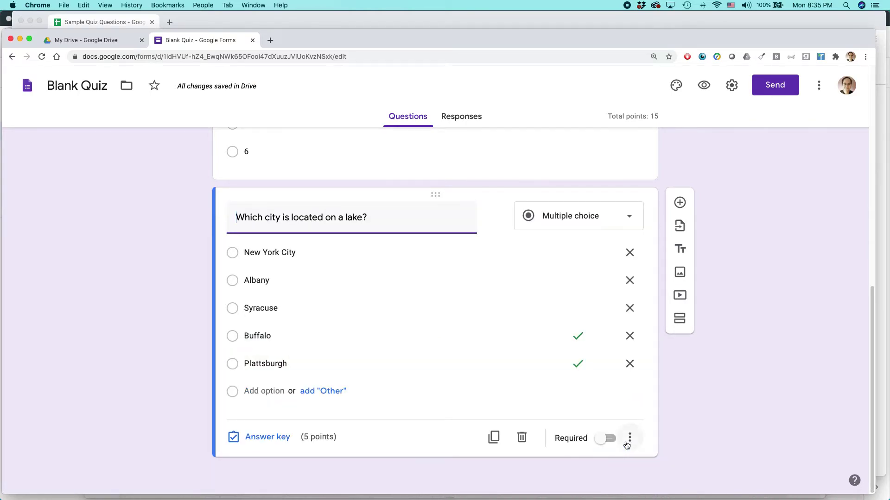
click(609, 440)
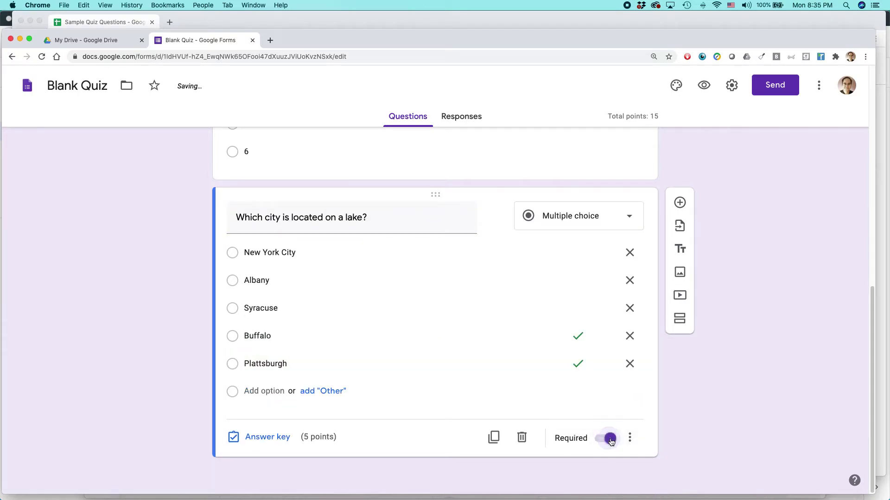
scroll(770, 340, up, 15)
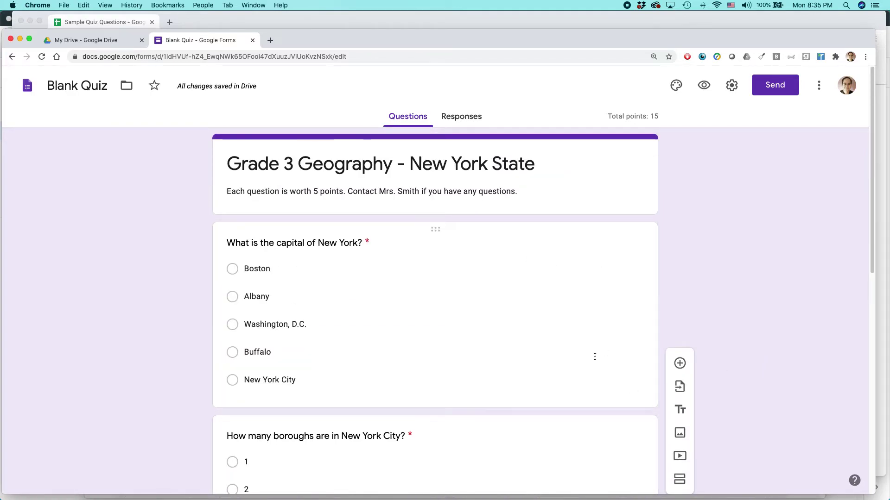
Set the quiz header to the cartoon cars picture from the Just kids themes.
click(676, 86)
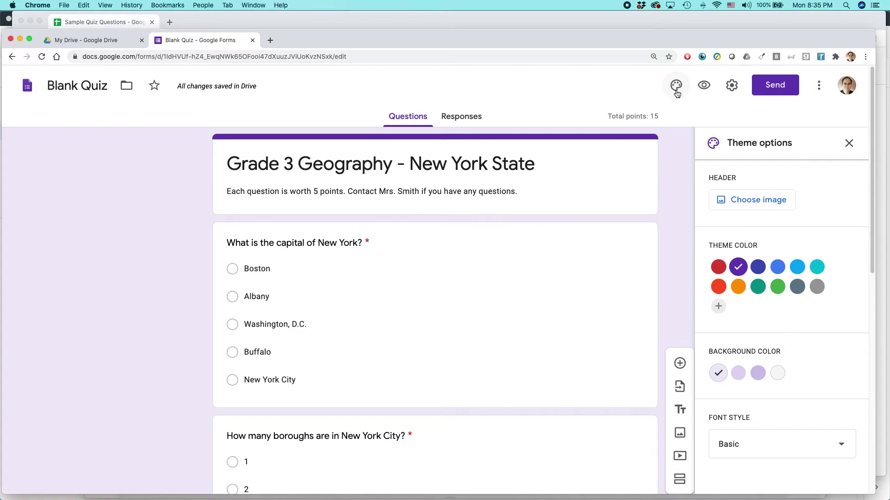
click(768, 206)
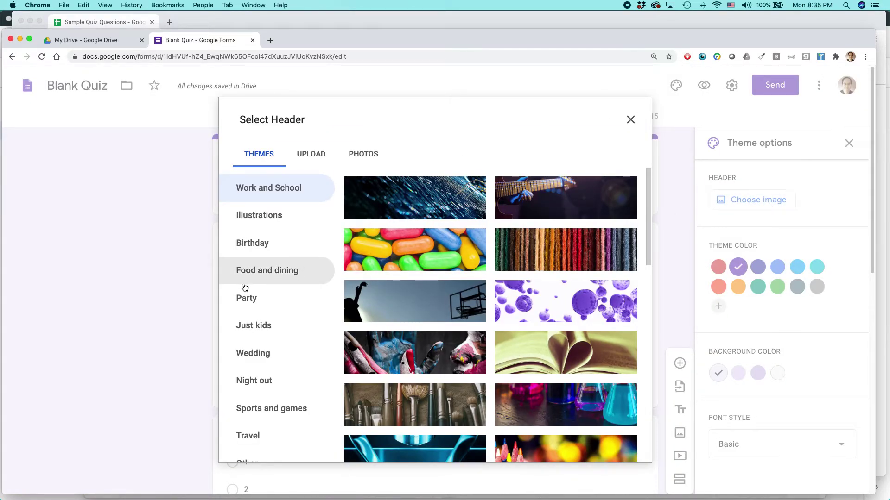
click(255, 304)
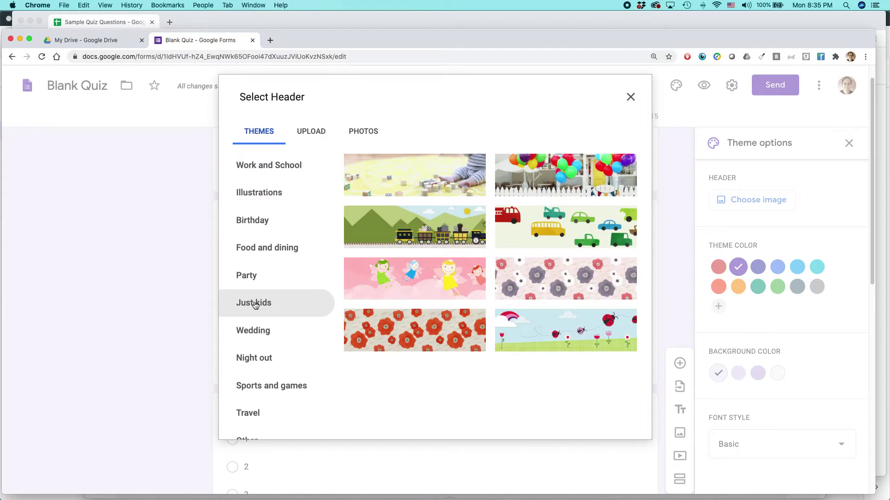
click(555, 231)
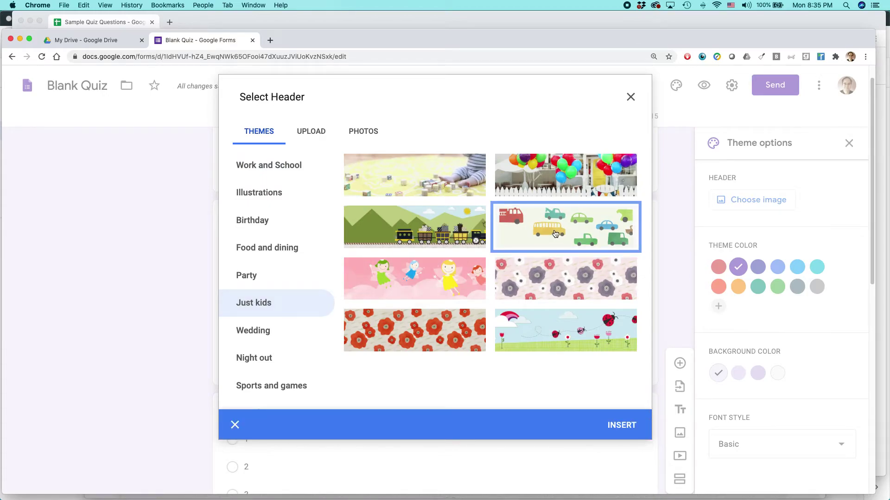
click(618, 423)
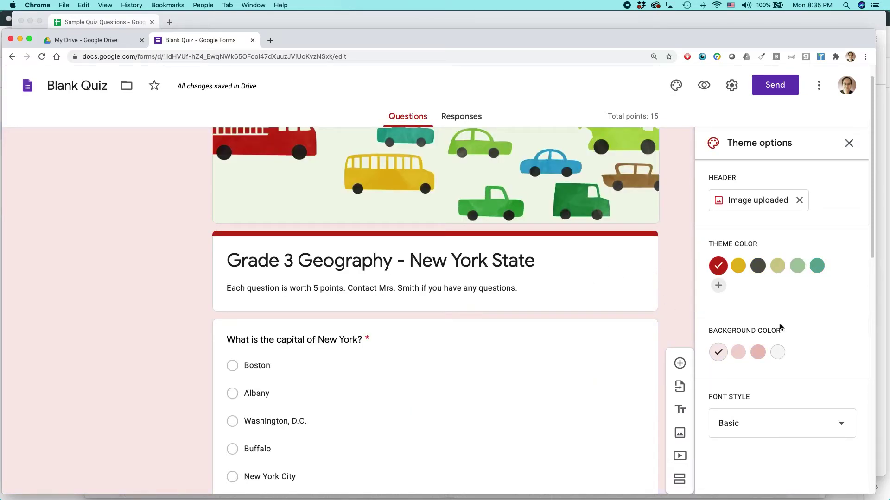
Switch the form's font style to Playful.
scroll(755, 301, down, 2)
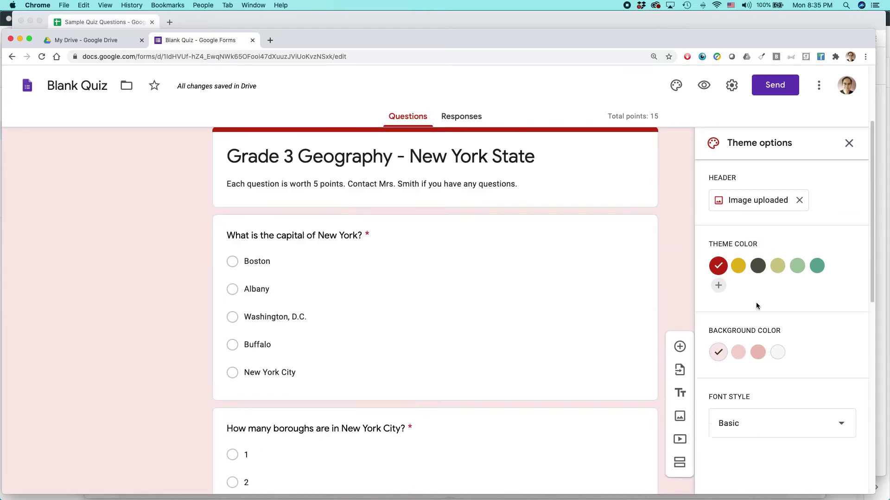
click(841, 424)
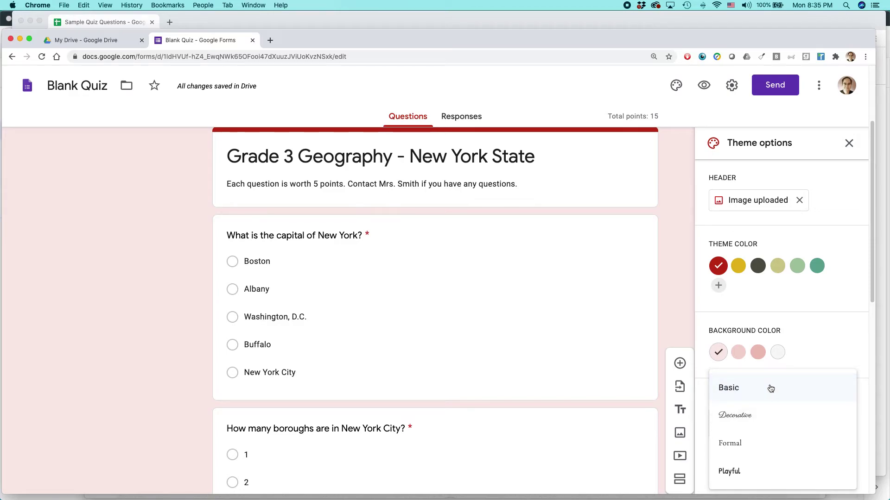
click(768, 477)
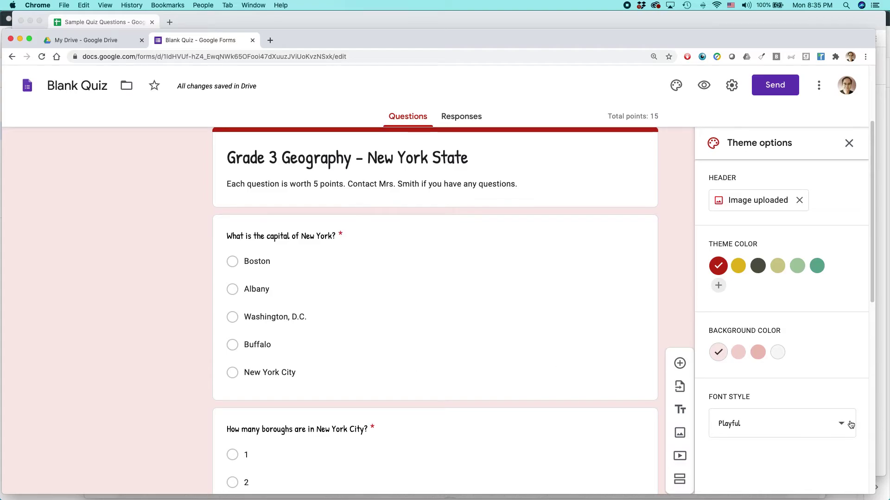
click(847, 144)
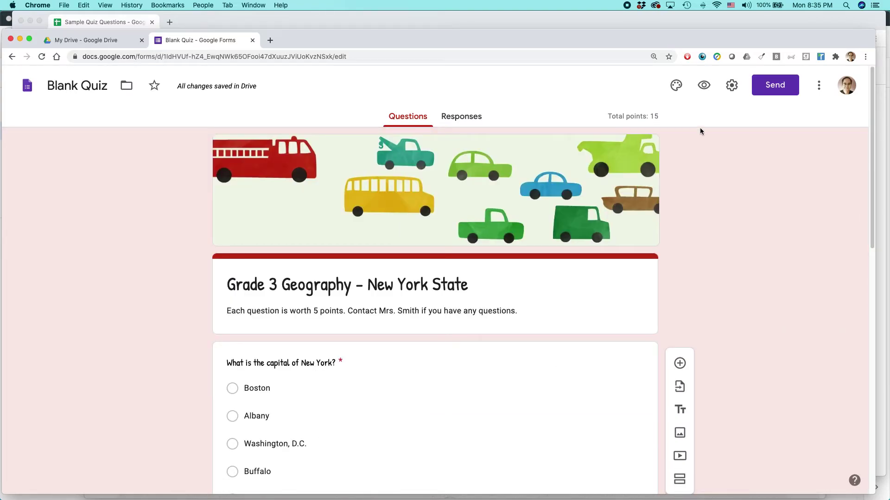
Allow respondents outside the organization, limit each person to 1 response, and save.
click(740, 88)
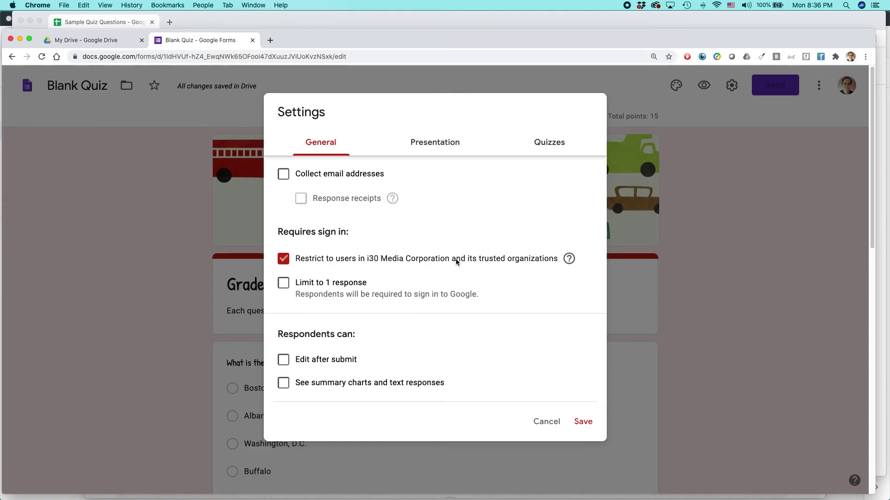
drag(354, 260, 447, 258)
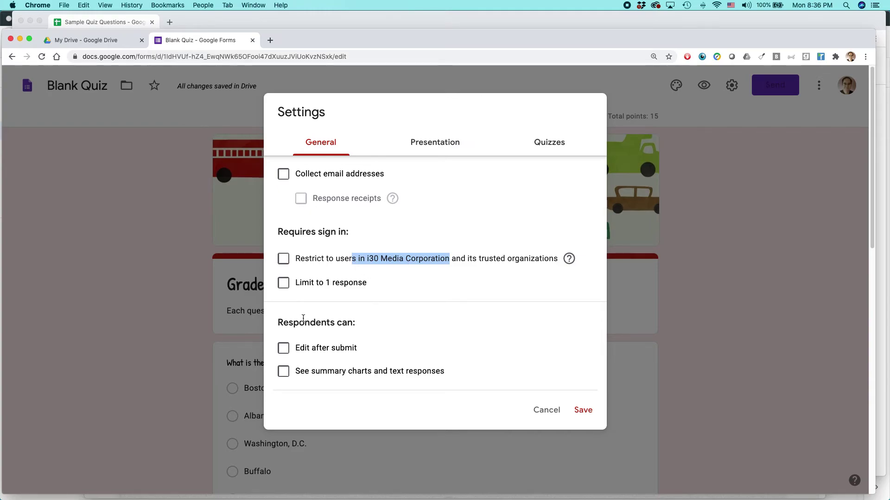
click(284, 284)
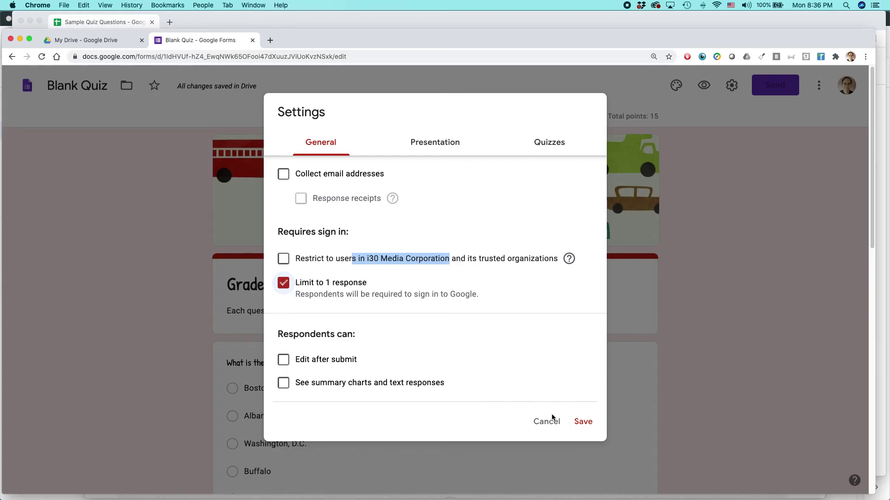
click(582, 422)
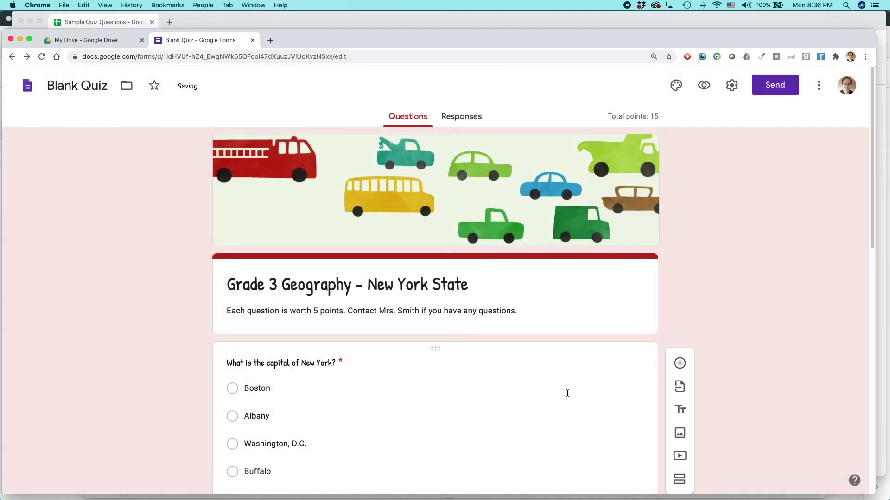
Add a required short-answer question 'What is your name?' below the title card.
scroll(567, 394, down, 1)
scroll(567, 395, down, 1)
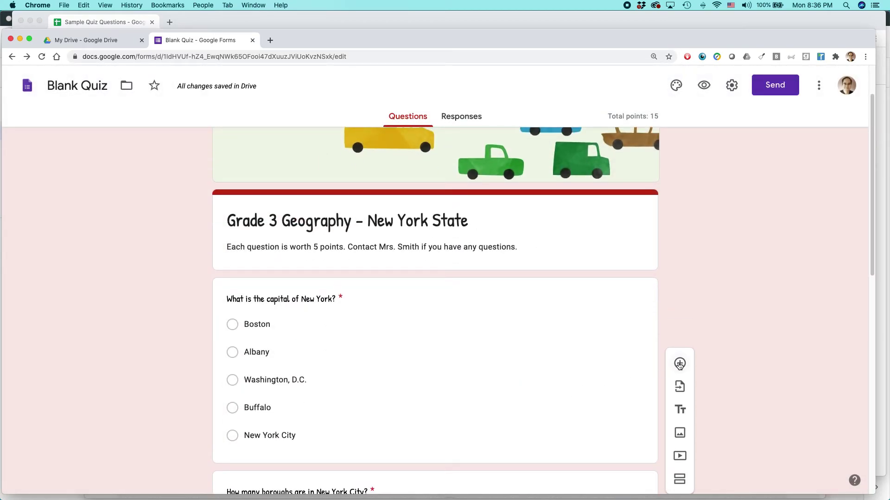
click(510, 232)
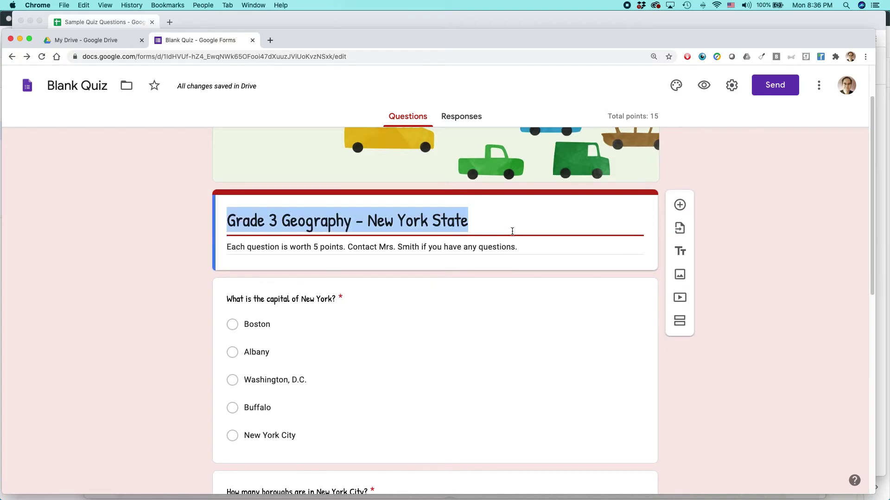
click(680, 205)
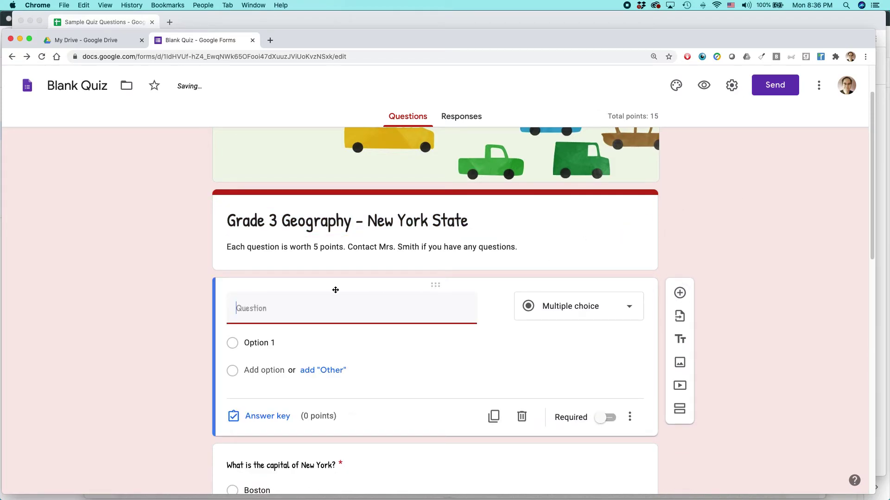
text(What is y)
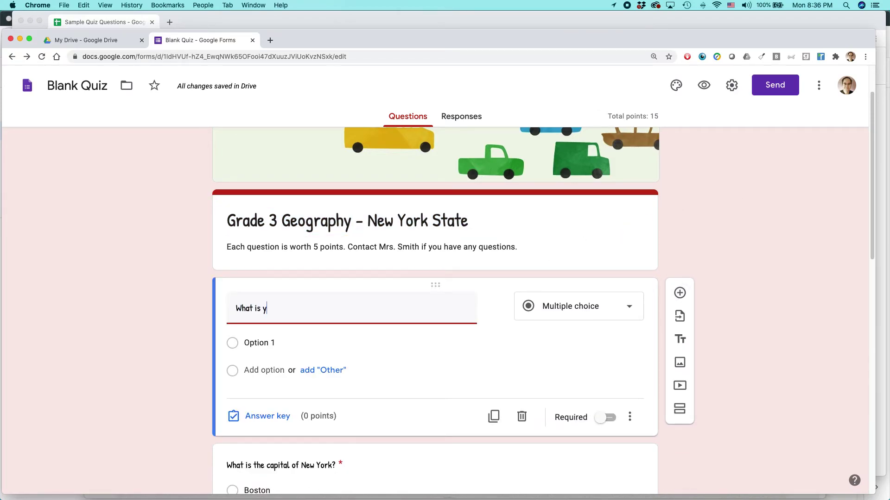
text(our name>)
key(BackSpace)
text(?)
click(605, 398)
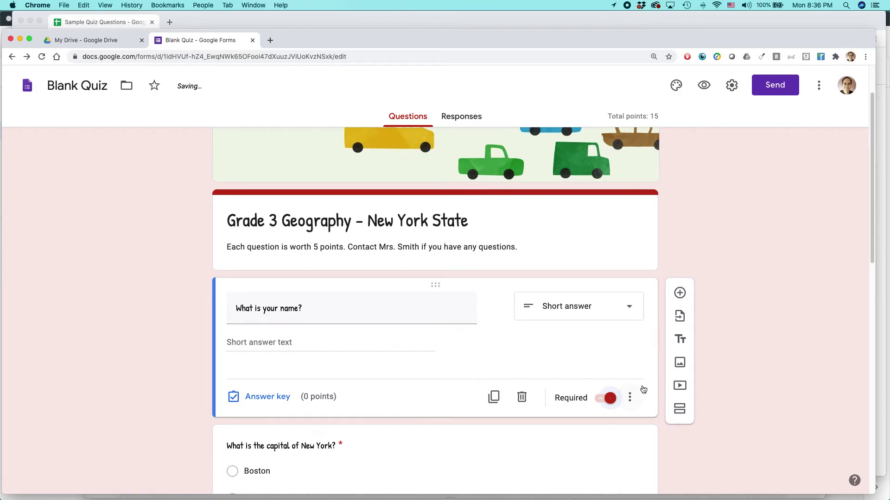
Open the Send form dialog for the quiz.
scroll(731, 327, down, 5)
scroll(731, 328, down, 6)
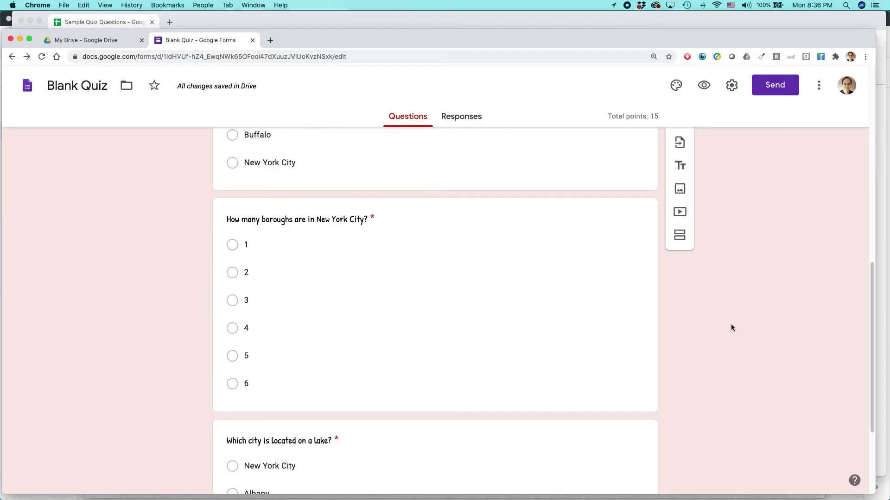
scroll(731, 328, up, 10)
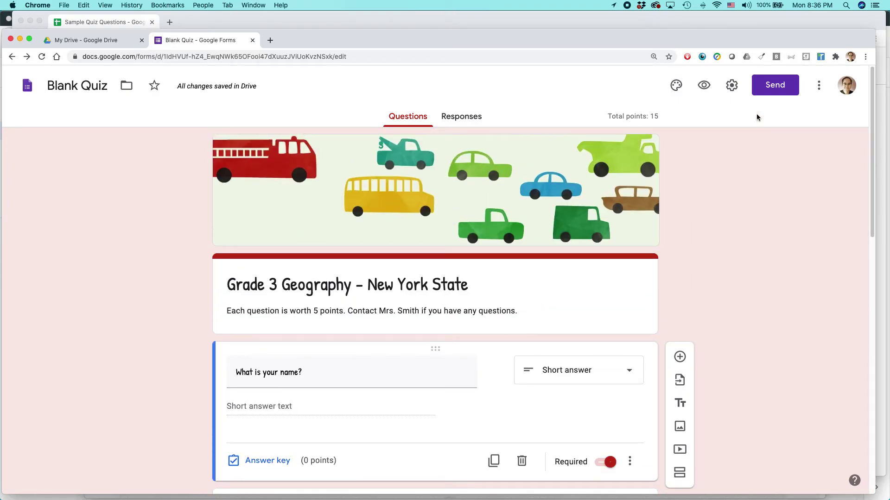
click(773, 89)
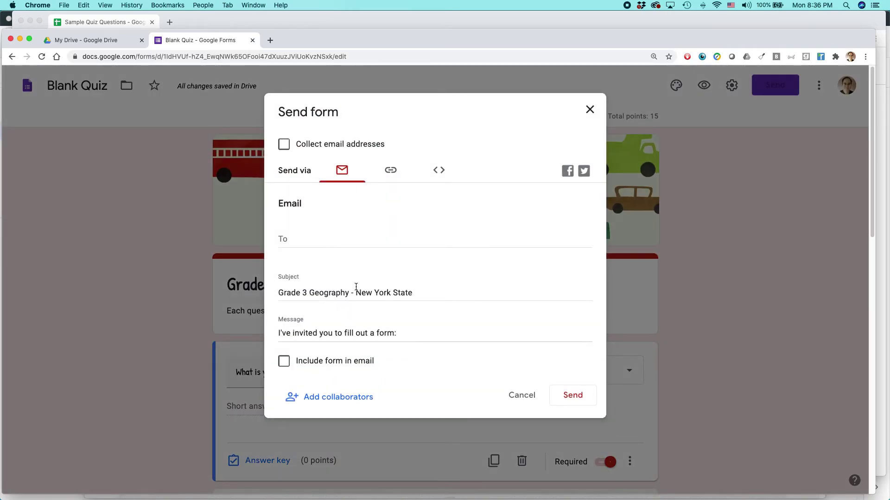
Copy the shortened quiz link to the clipboard and switch to Safari.
click(390, 174)
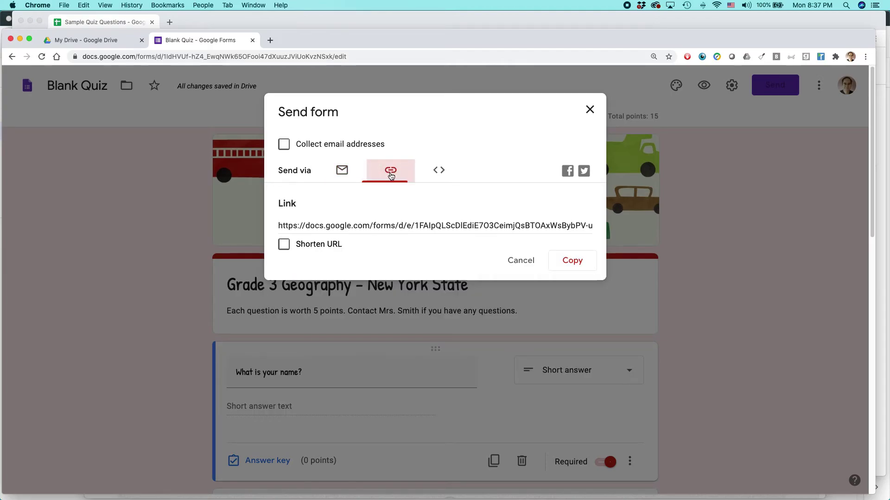
click(284, 244)
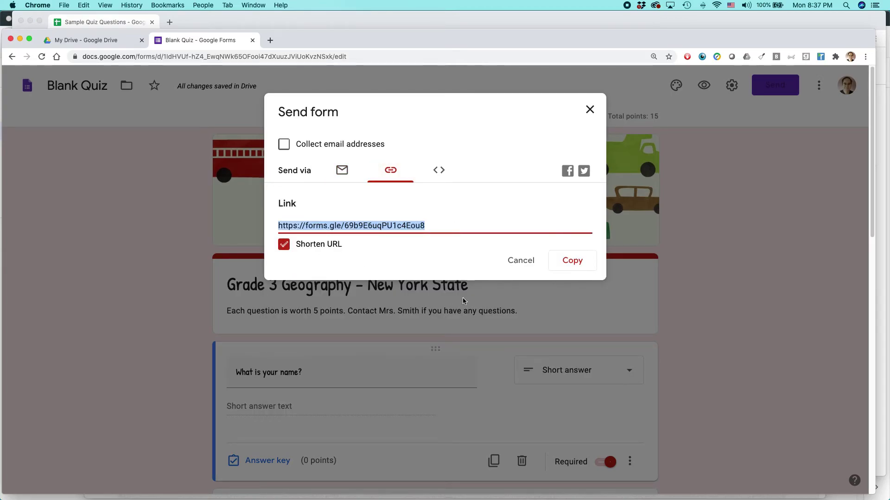
click(573, 262)
key(super+Tab)
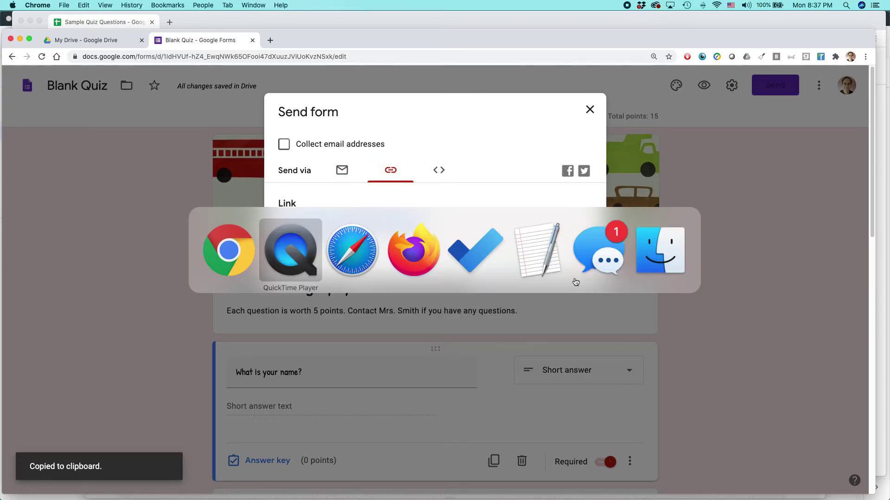
key(super+Tab)
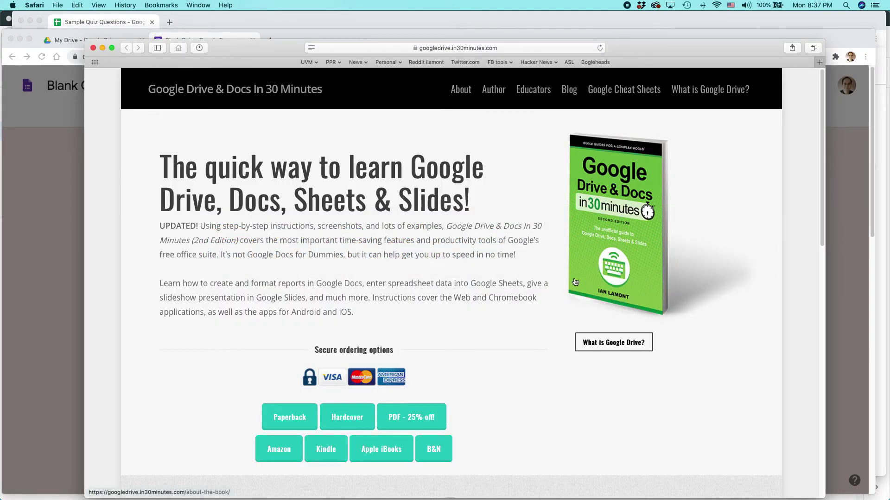
Load the quiz from the pasted short link in a new Safari tab.
key(super+t)
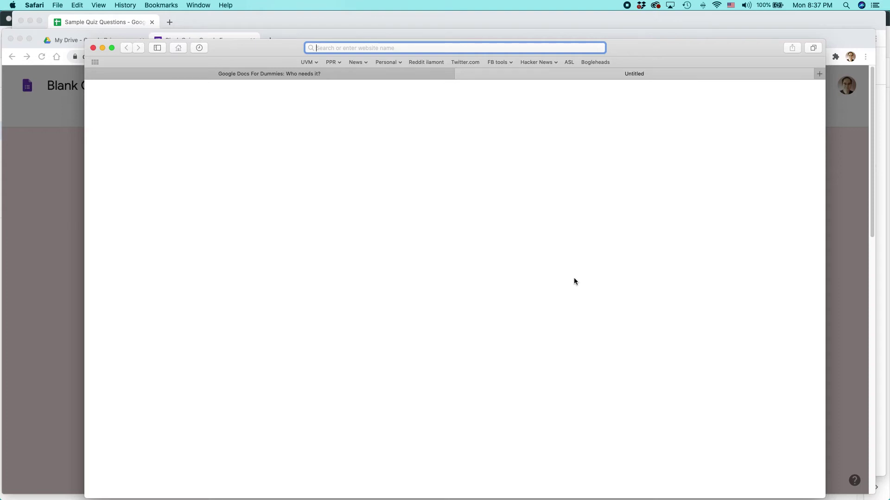
key(super+v)
key(Return)
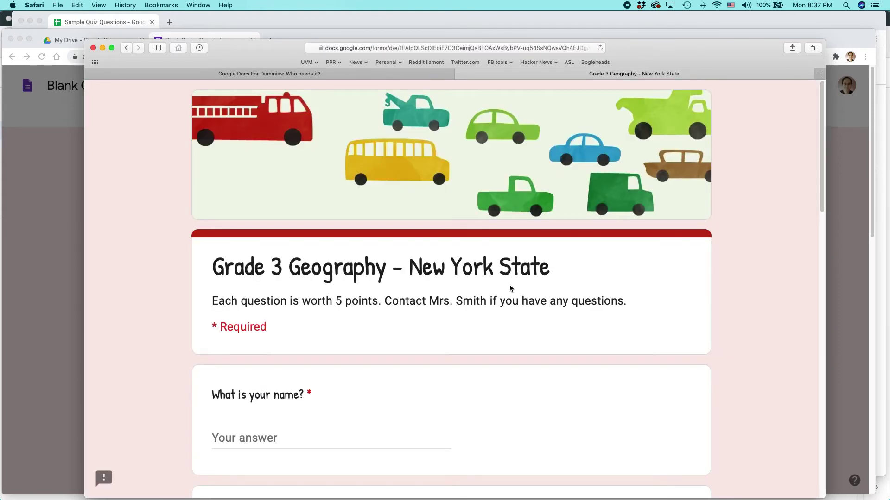
scroll(510, 288, down, 3)
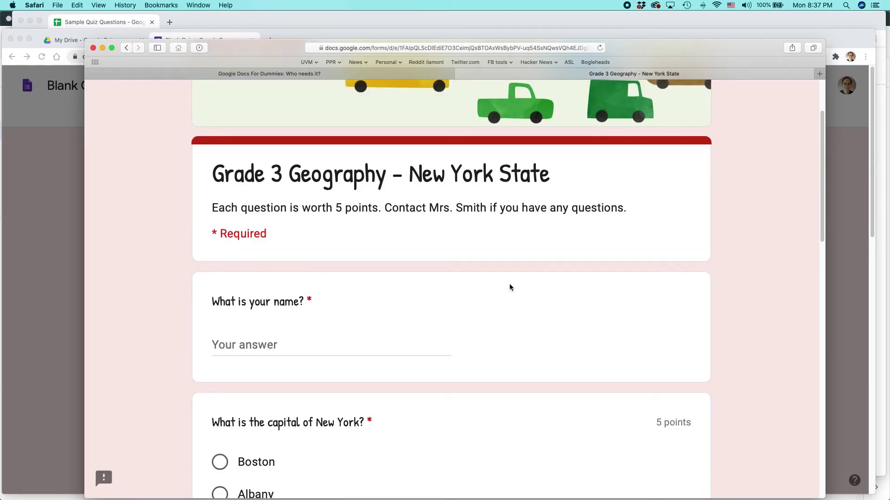
scroll(509, 284, down, 1)
scroll(510, 286, down, 1)
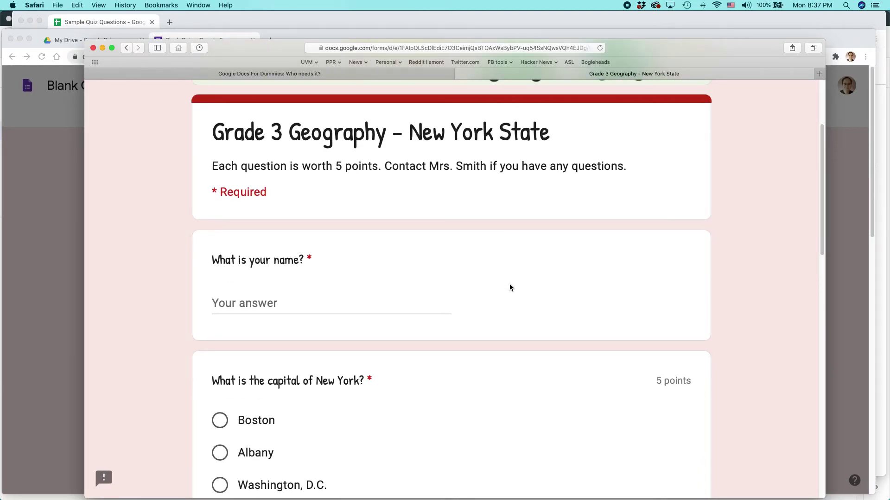
scroll(510, 272, down, 1)
Enter a student's name and answer New York City, 5 and Buffalo.
click(326, 284)
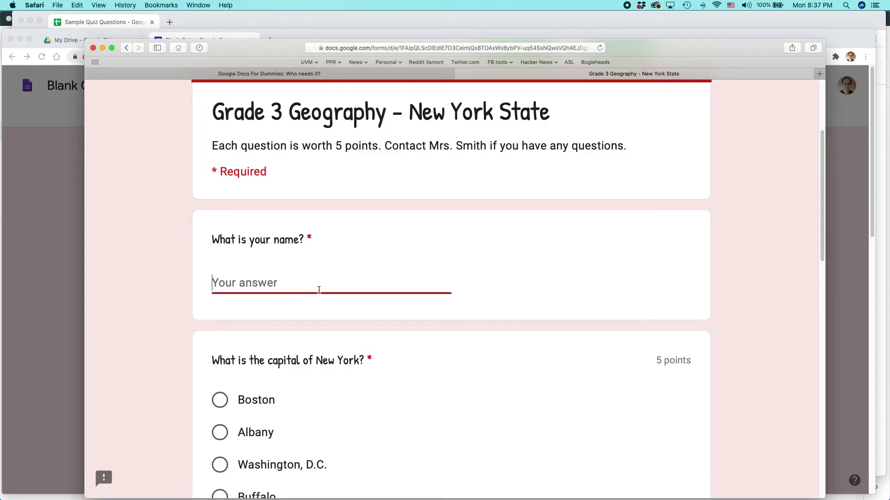
text(Jo)
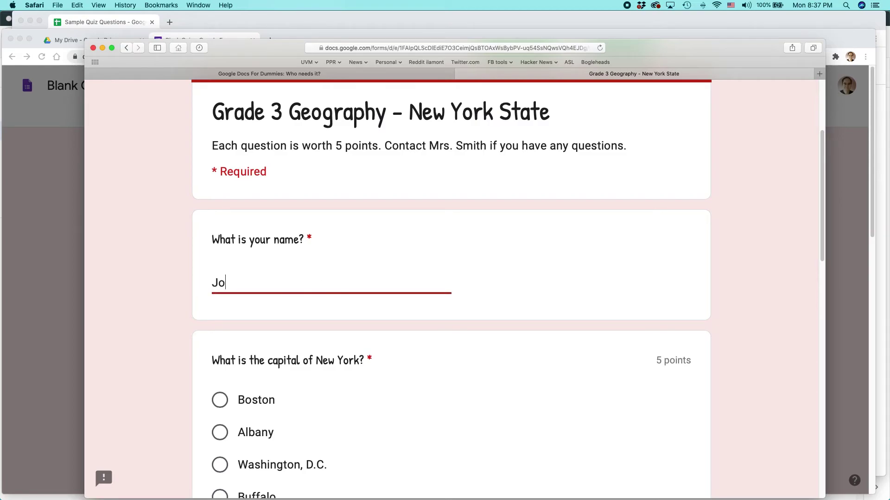
text(n Arbuckle)
scroll(515, 324, down, 3)
scroll(362, 302, down, 3)
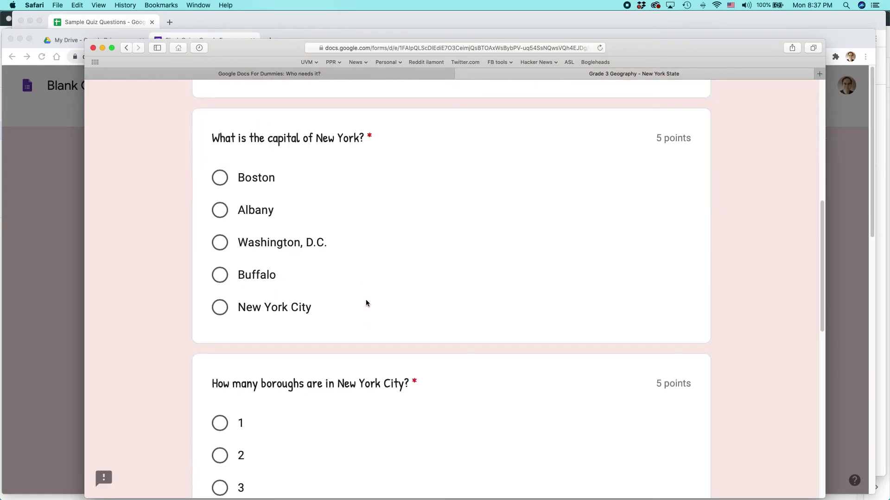
click(234, 305)
scroll(417, 292, down, 5)
click(220, 356)
scroll(377, 306, down, 5)
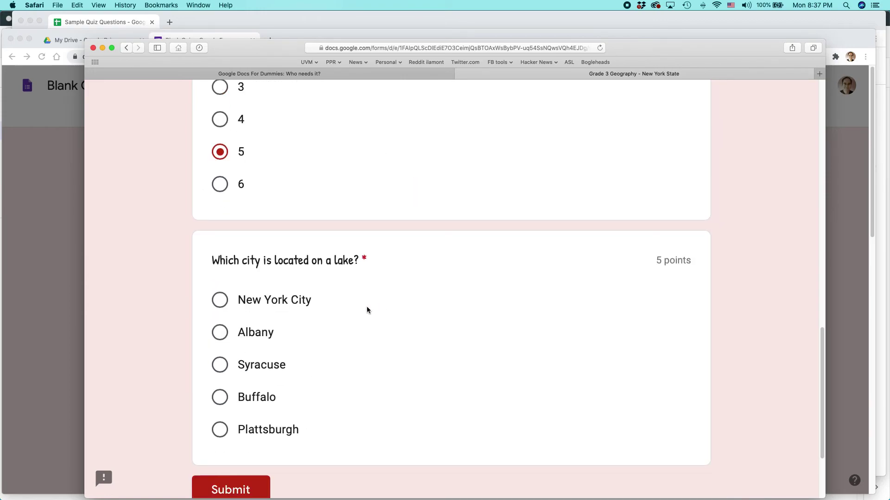
click(219, 397)
Submit the quiz response and go to its score.
scroll(398, 330, down, 3)
click(256, 374)
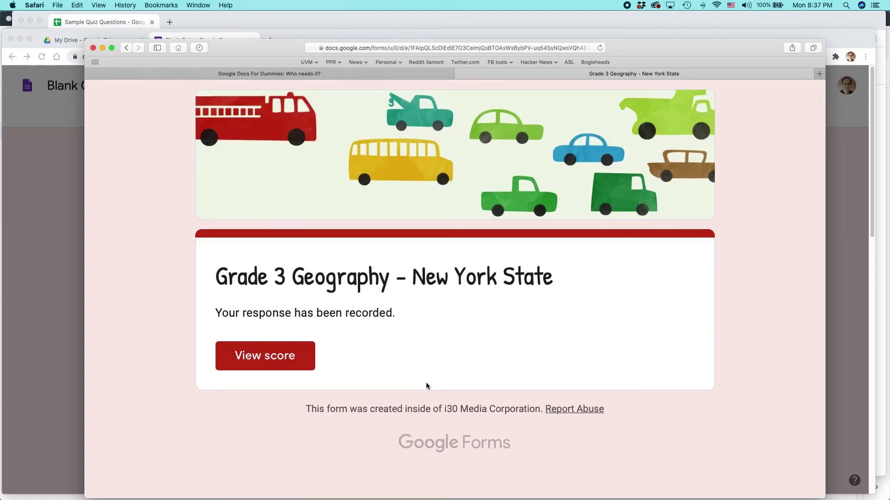
click(300, 365)
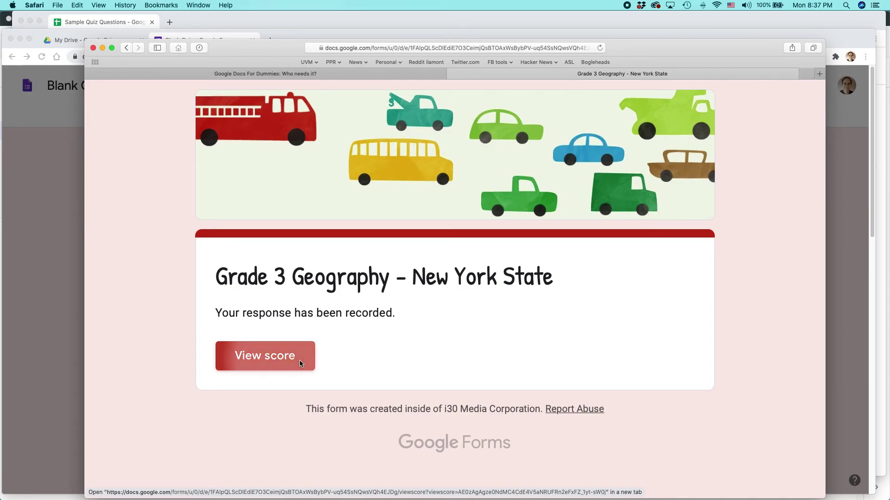
Scroll through the 10/15 graded answers, then switch back to Chrome.
scroll(333, 301, down, 3)
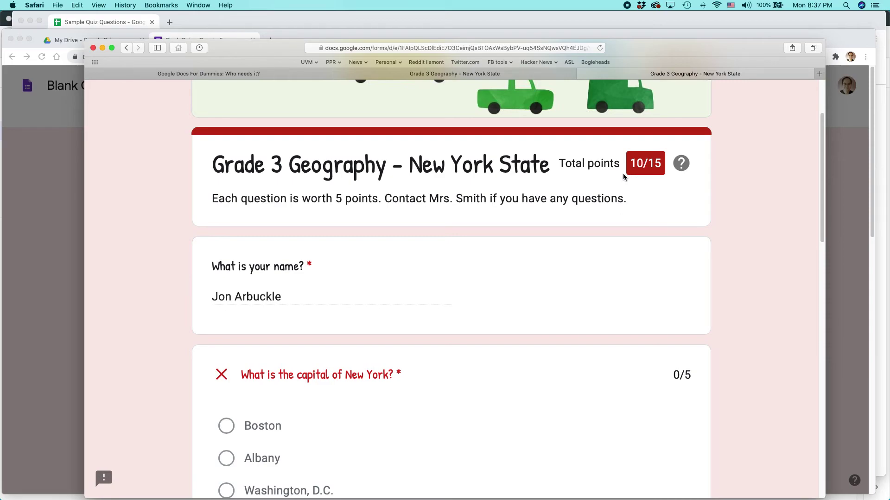
scroll(468, 271, down, 2)
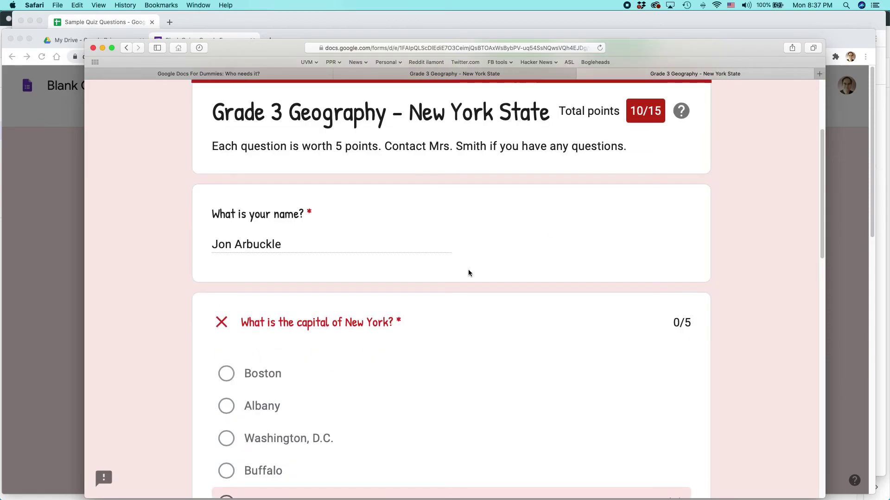
scroll(453, 341, down, 3)
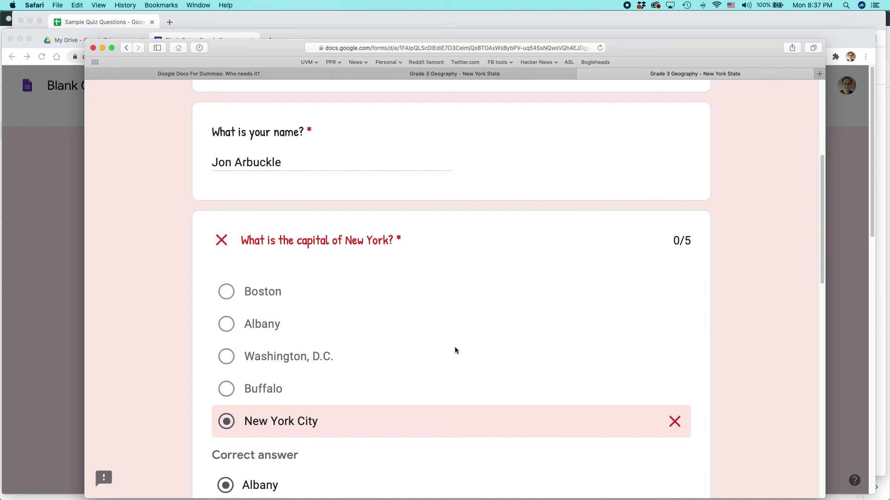
scroll(484, 311, down, 4)
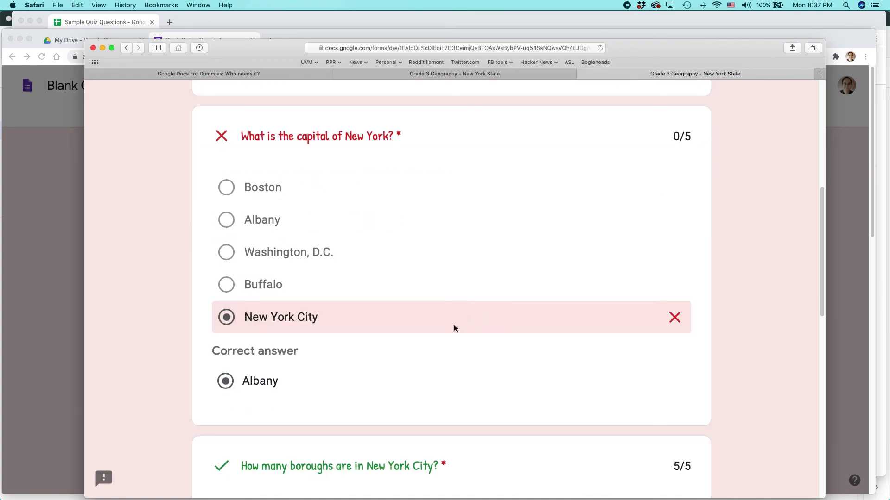
scroll(389, 338, down, 8)
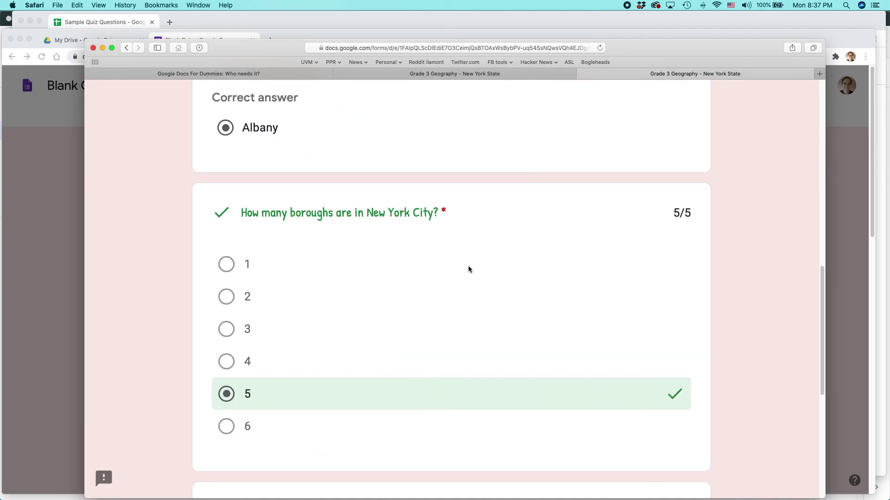
scroll(495, 285, down, 10)
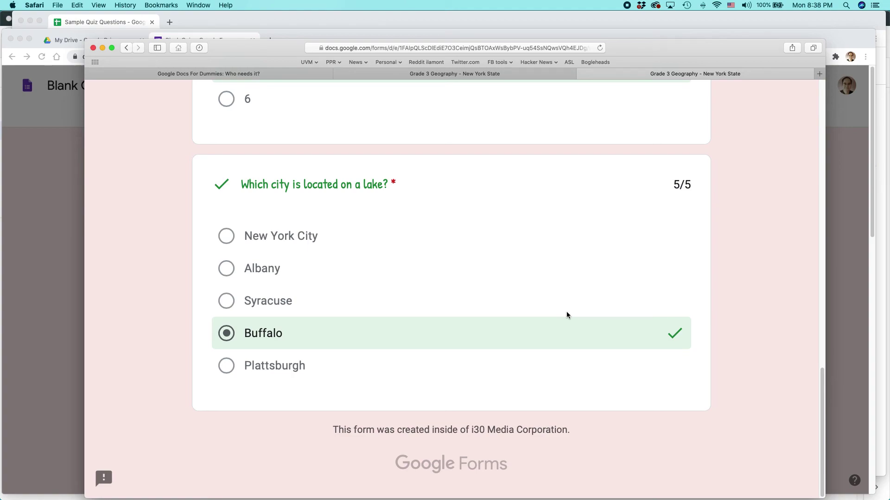
scroll(566, 315, up, 20)
key(super+Tab)
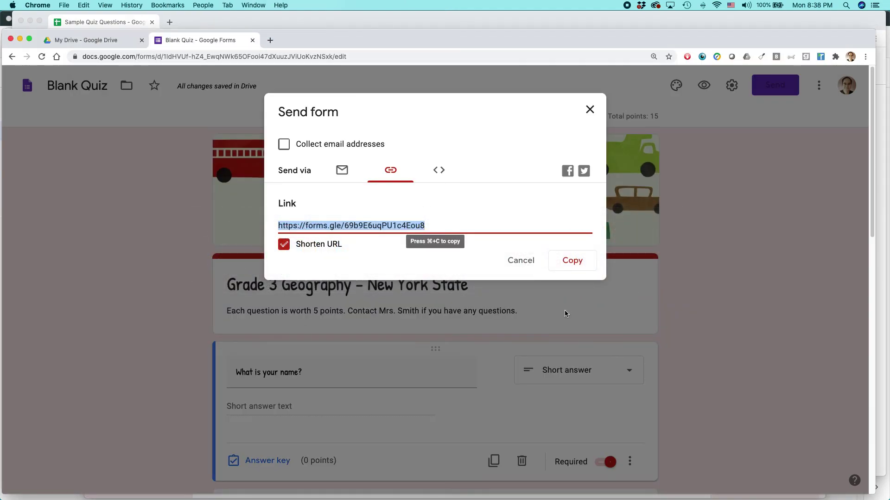
Return to Safari's googledrive.in30minutes.com tab.
key(super+Tab)
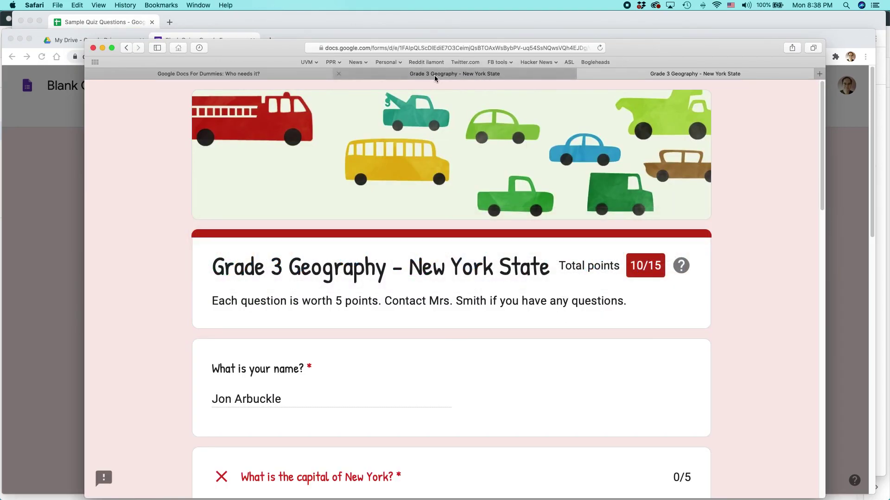
click(251, 74)
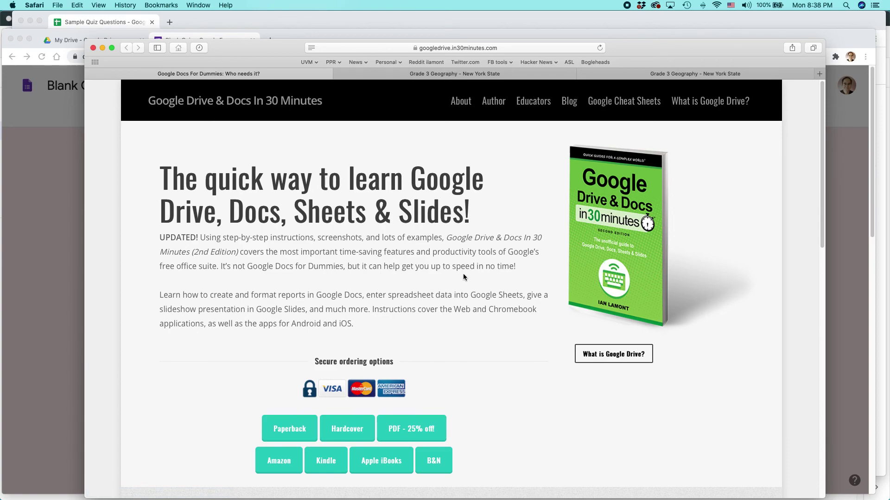
scroll(505, 260, down, 15)
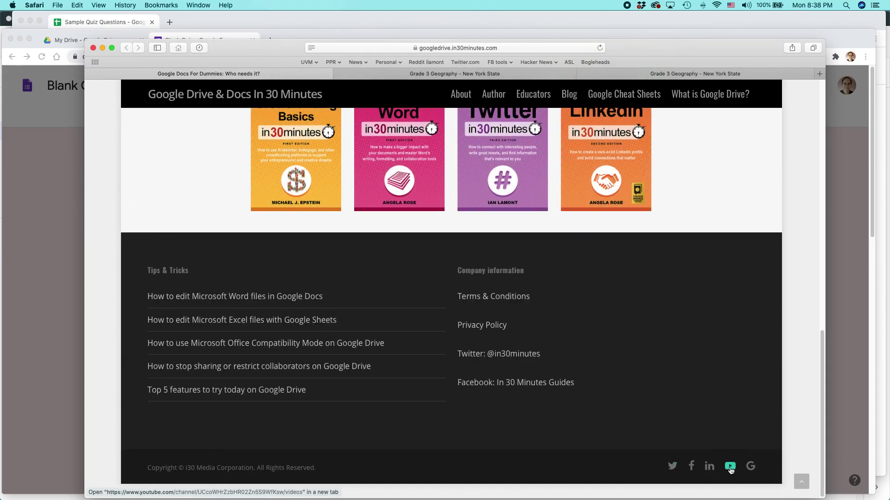
scroll(697, 383, up, 15)
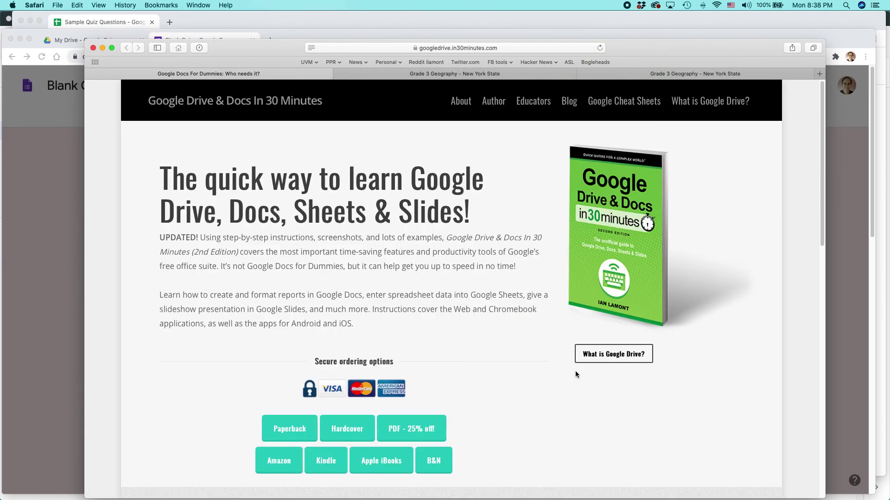